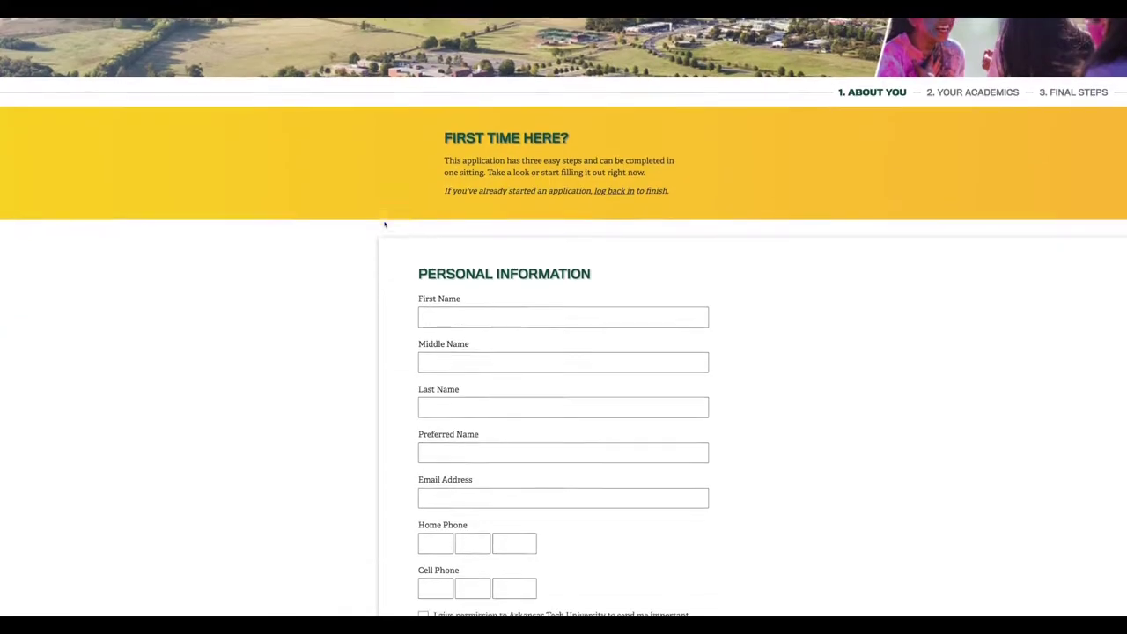
scroll(384, 223, "down", 1)
Enter the applicant's first, last and preferred names, e-mail address and cell phone number, skipping home phone
left_click(444, 260)
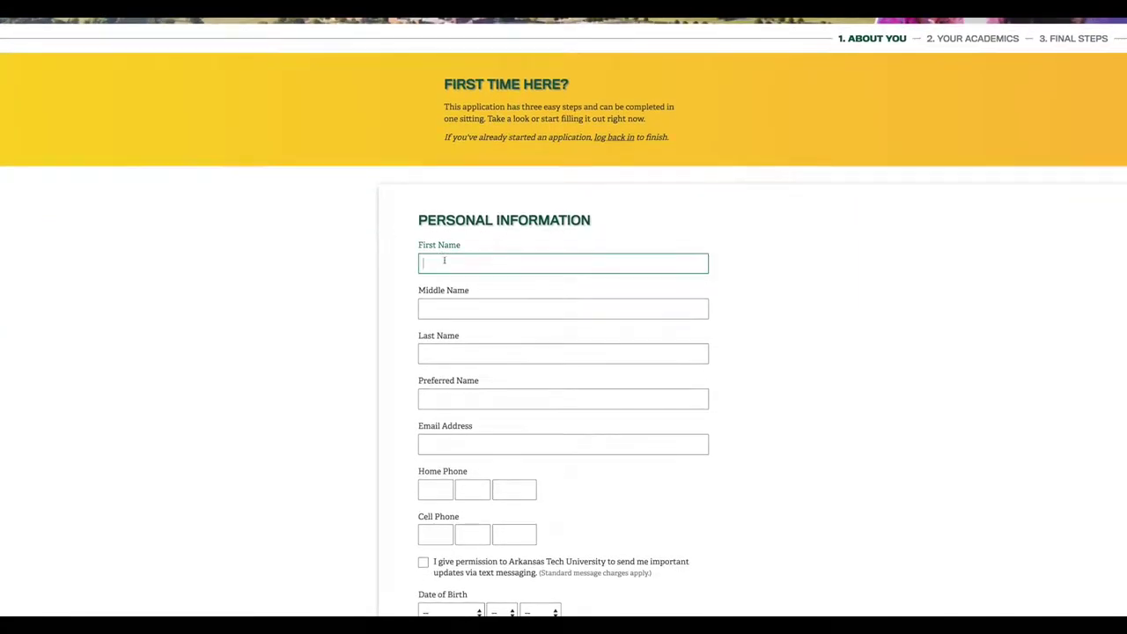
type("Jane")
key("Tab")
key("Tab")
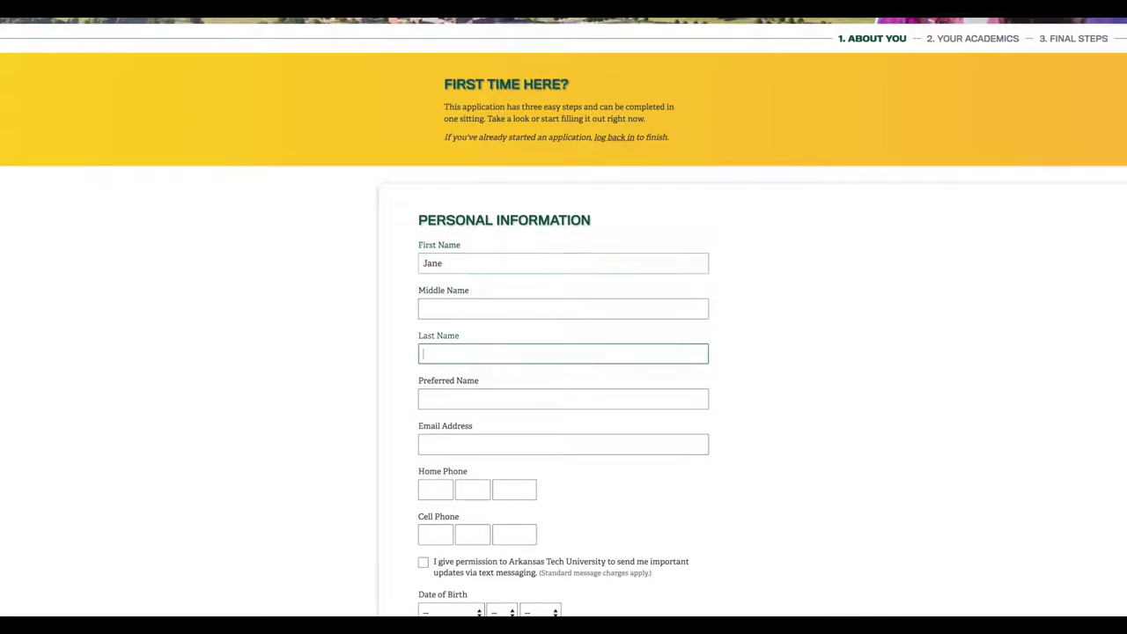
type("Doe")
key("Tab")
type("Jane")
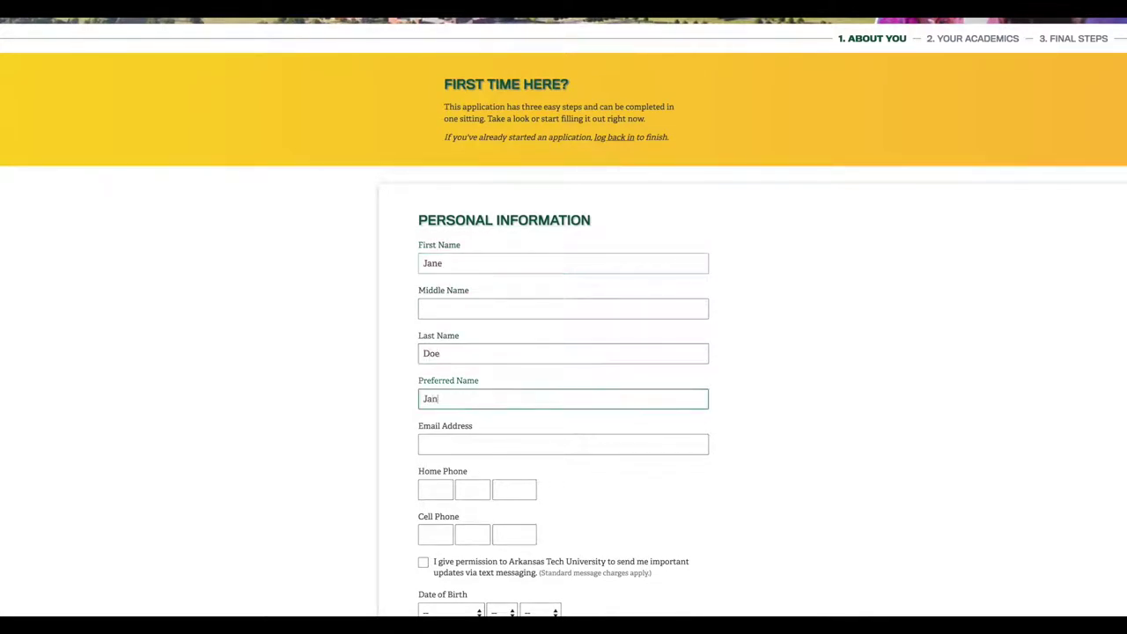
key("Tab")
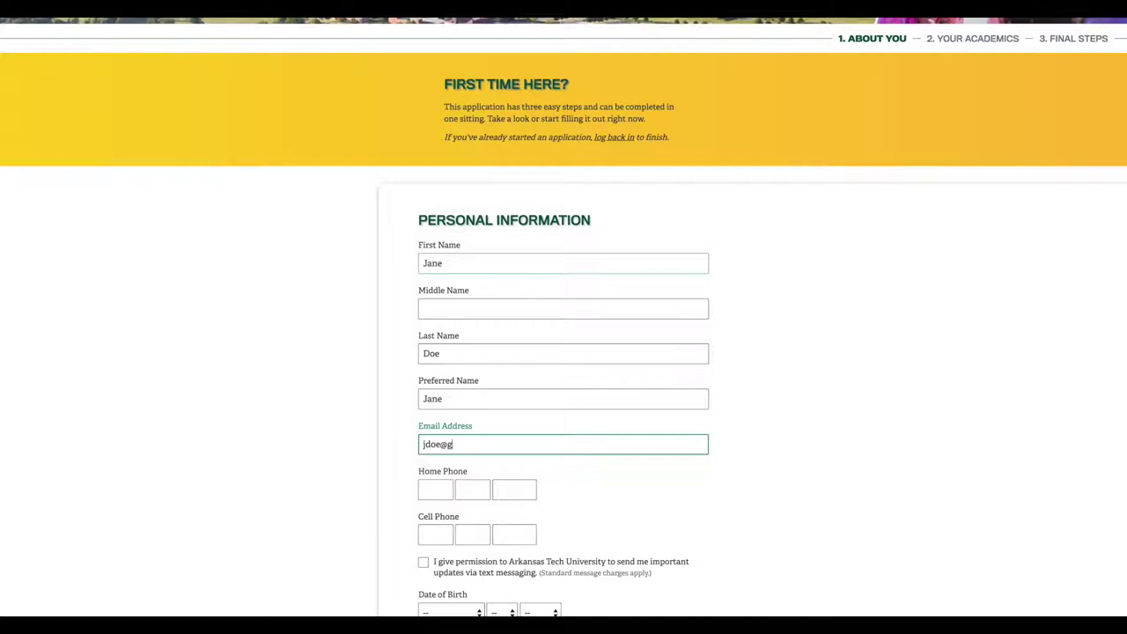
key("Tab")
key("Tab")
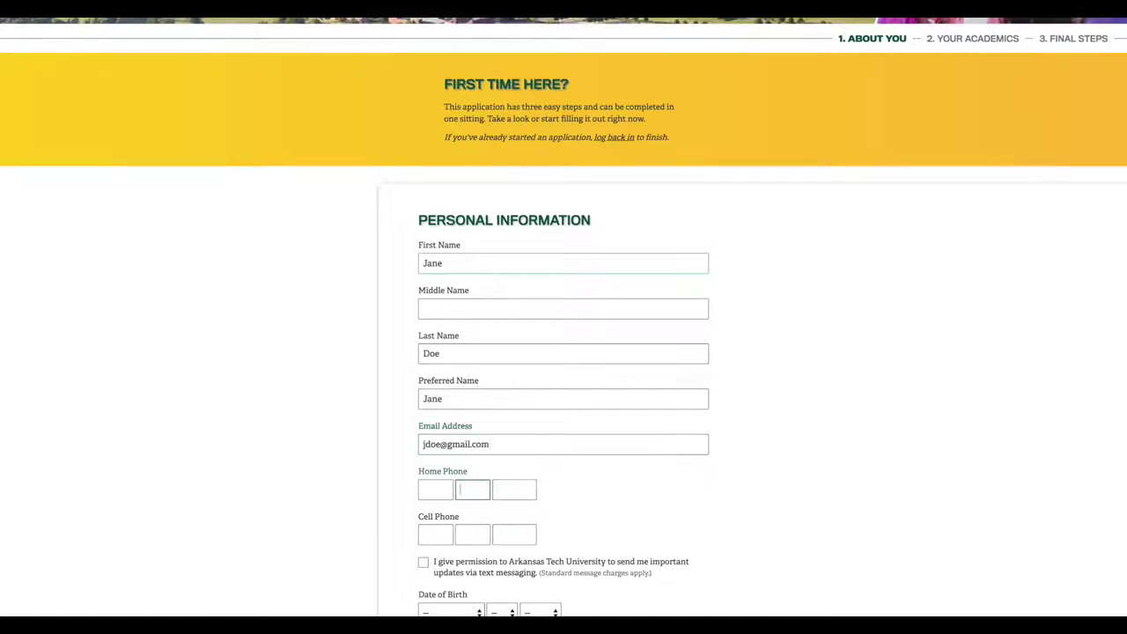
key("Tab")
key("Tab")
type("123")
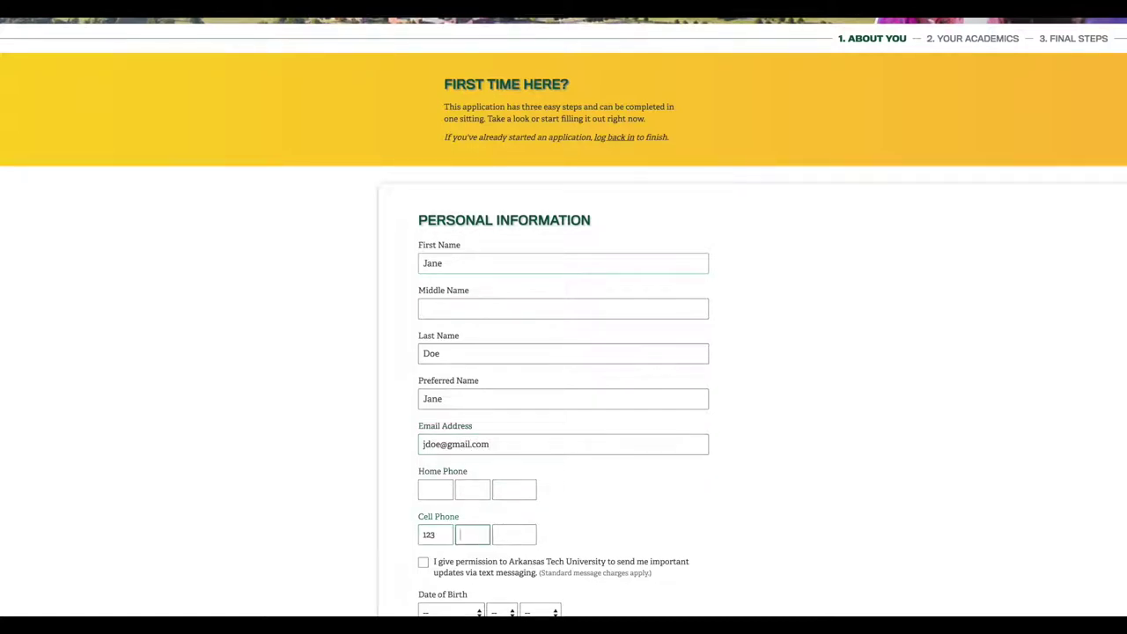
type("4567890")
Allow text message updates and set the date of birth to January 1, 2003
scroll(423, 369, "down", 3)
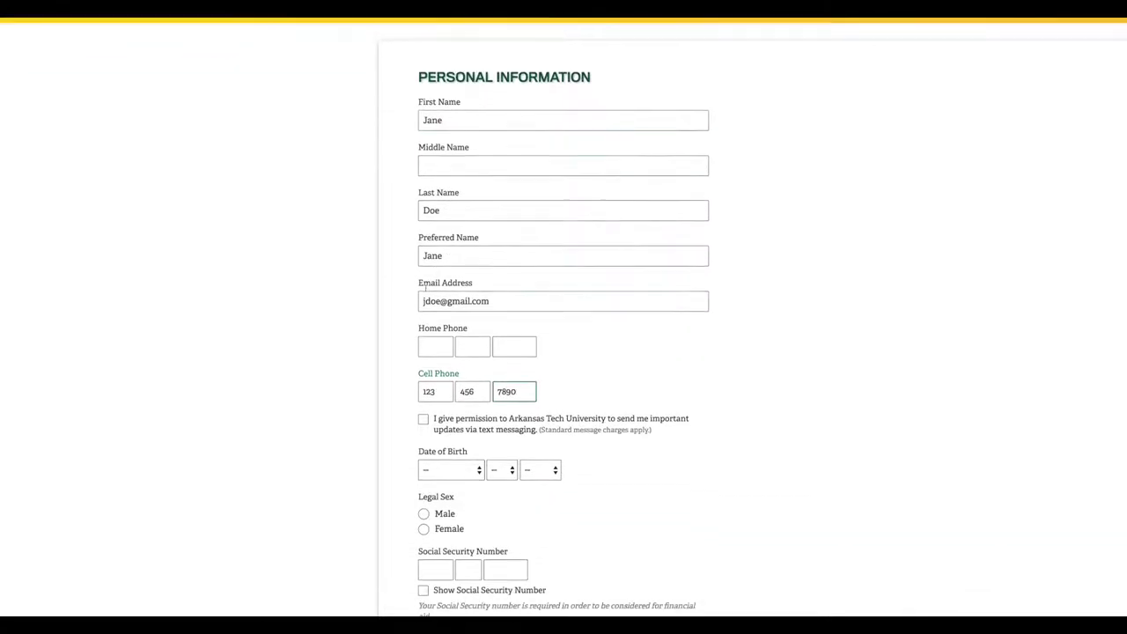
left_click(423, 398)
left_click(455, 448)
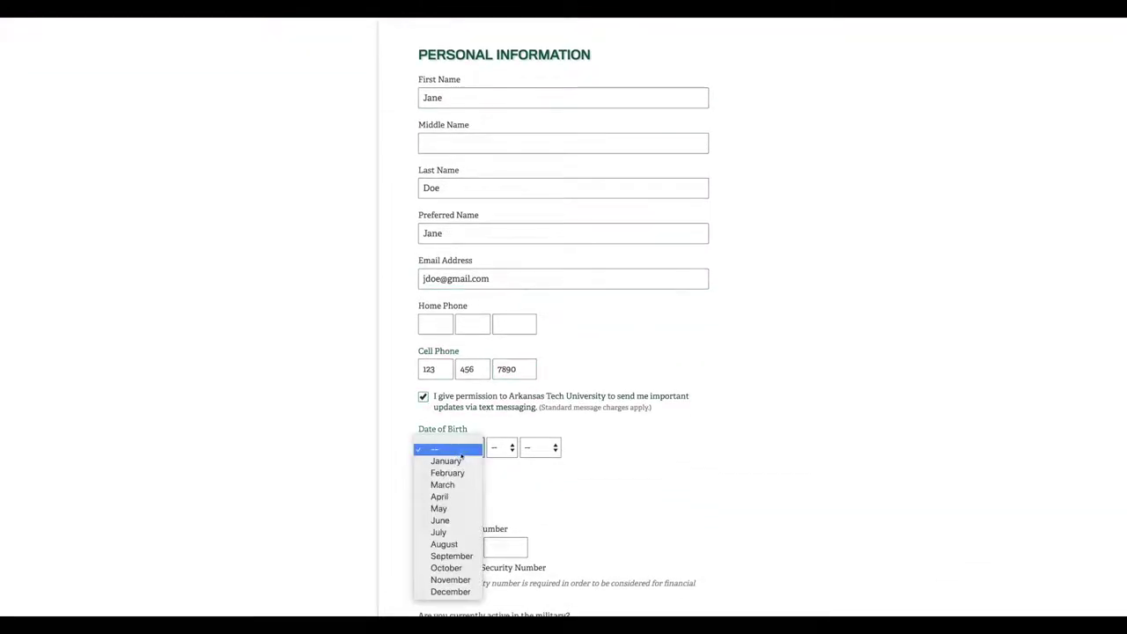
left_click(459, 462)
left_click(501, 448)
left_click(501, 461)
left_click(540, 448)
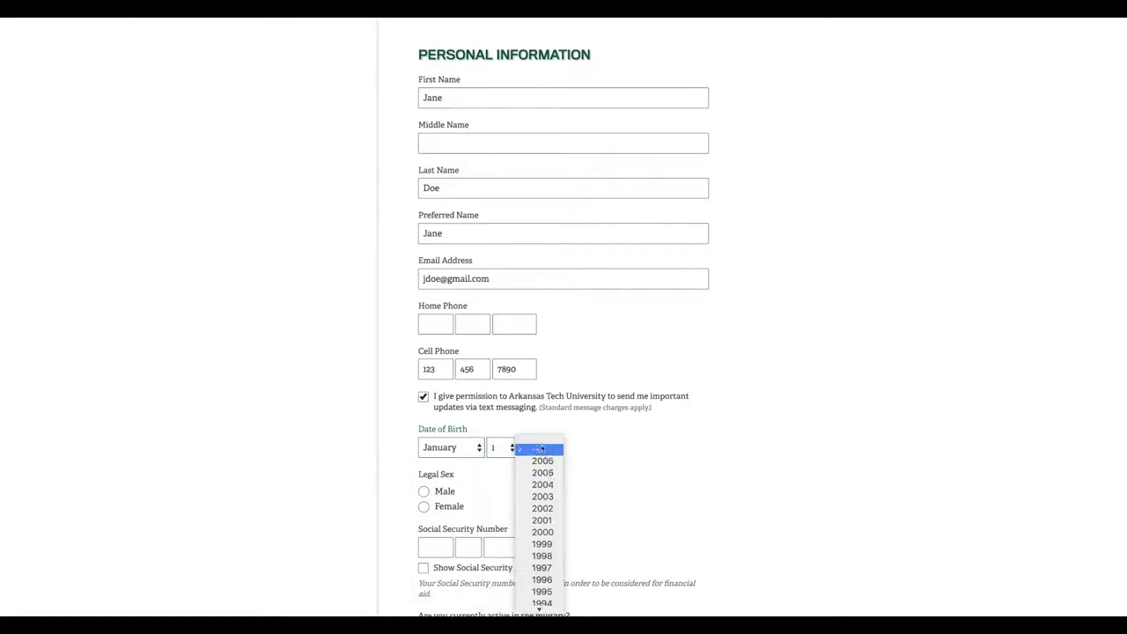
left_click(542, 496)
Set legal sex to Female, enter the Social Security Number, and answer No to military service
scroll(458, 441, "down", 2)
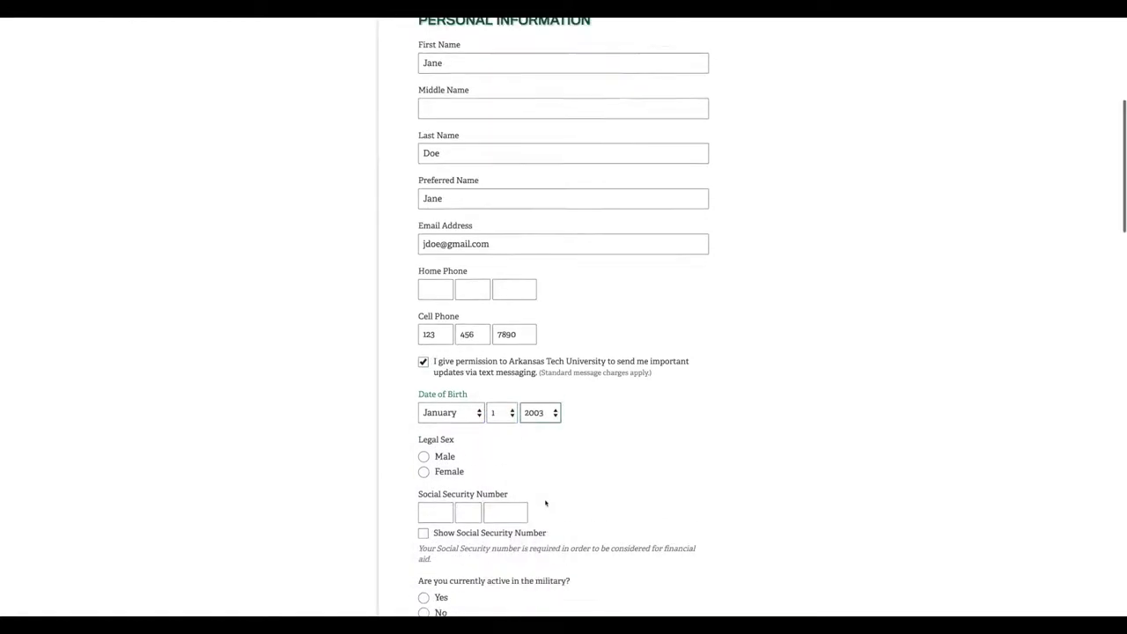
left_click(424, 419)
left_click(430, 455)
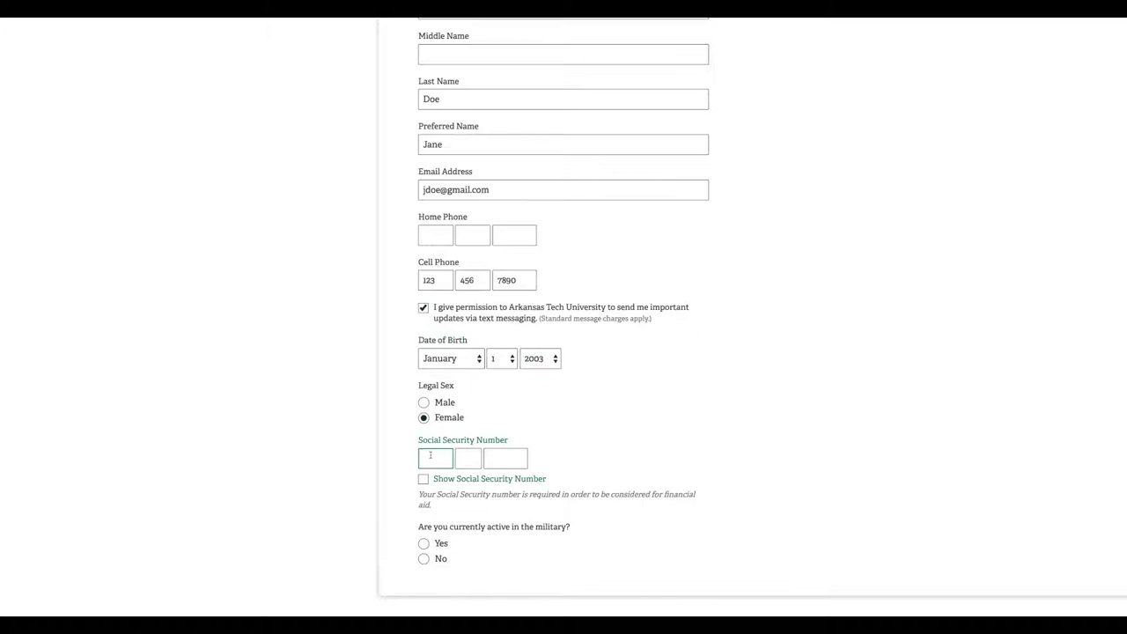
type("12345678")
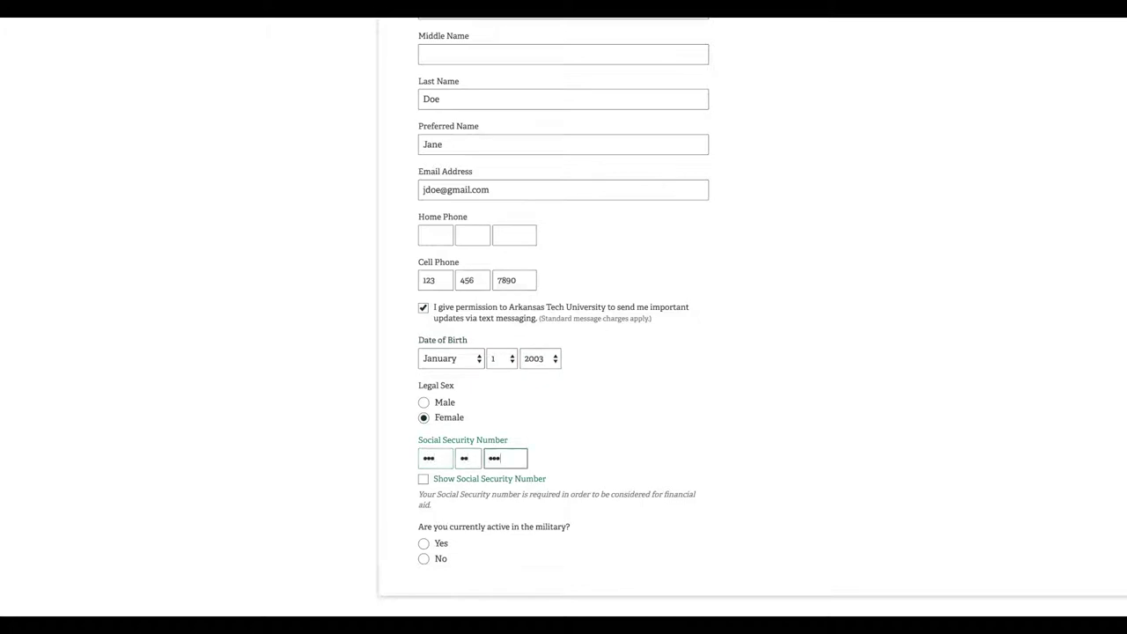
type("9")
scroll(563, 317, "down", 3)
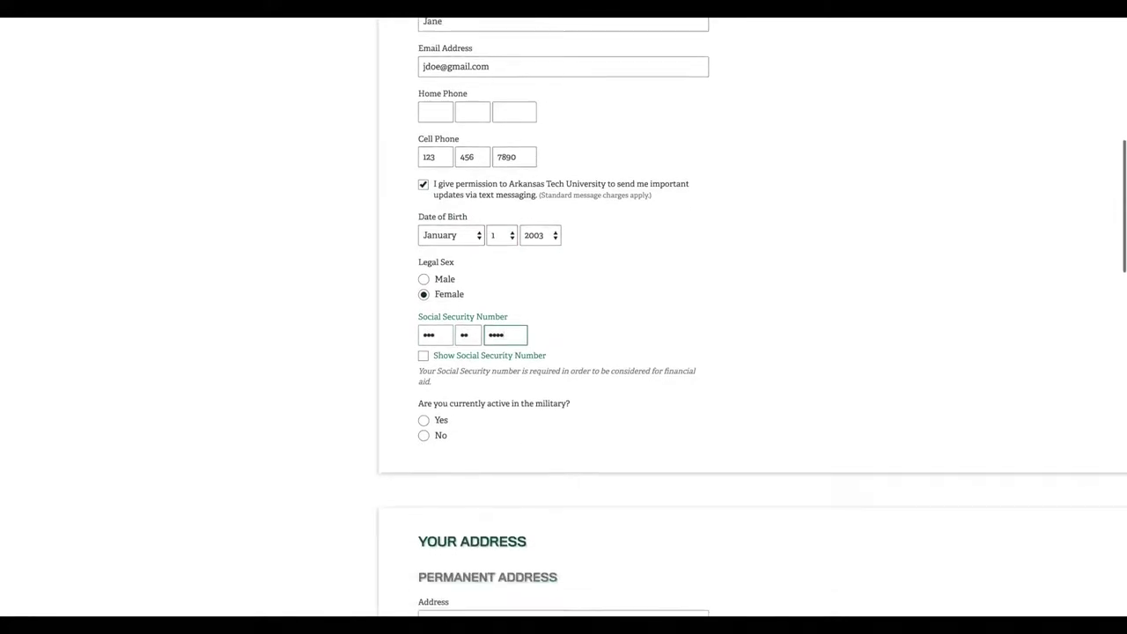
left_click(423, 435)
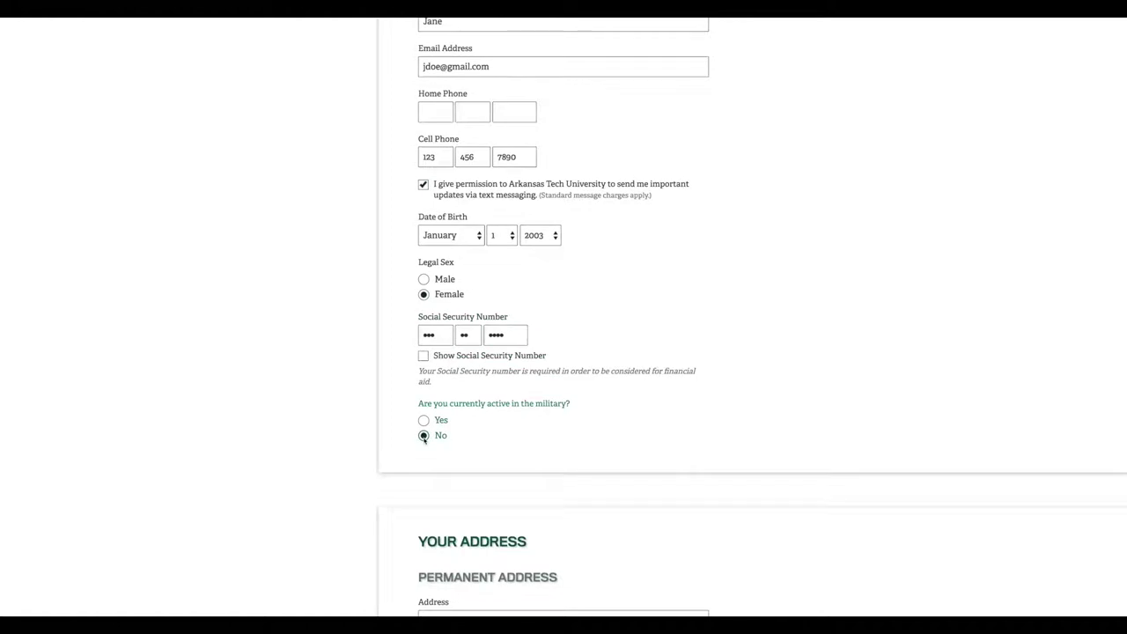
Enter the permanent street address, city, state and ZIP code
scroll(424, 440, "down", 5)
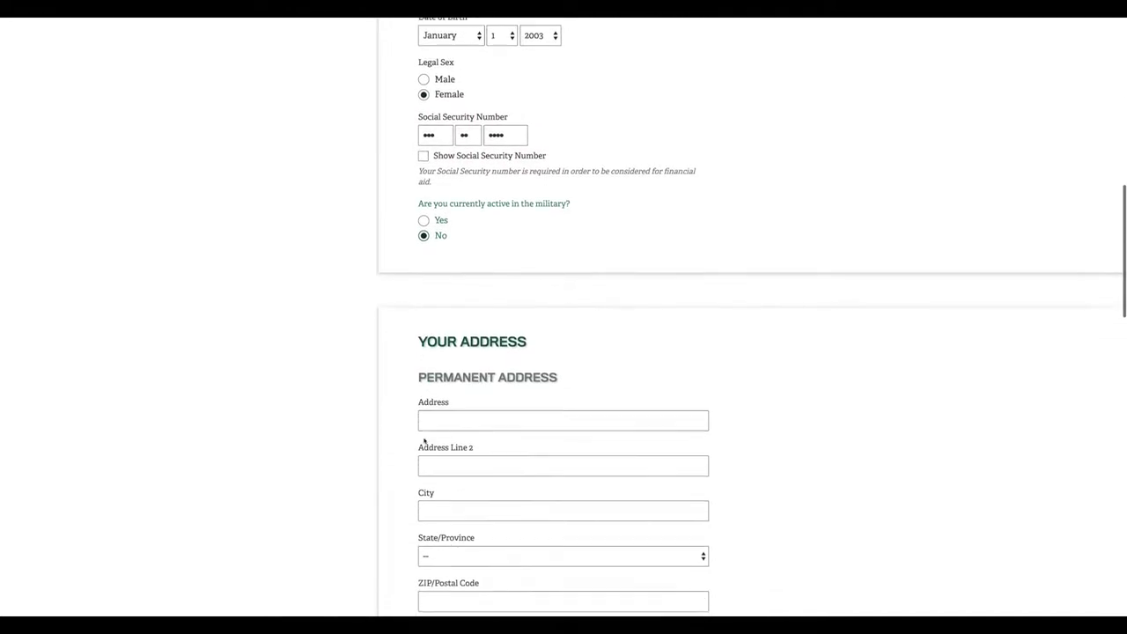
left_click(430, 389)
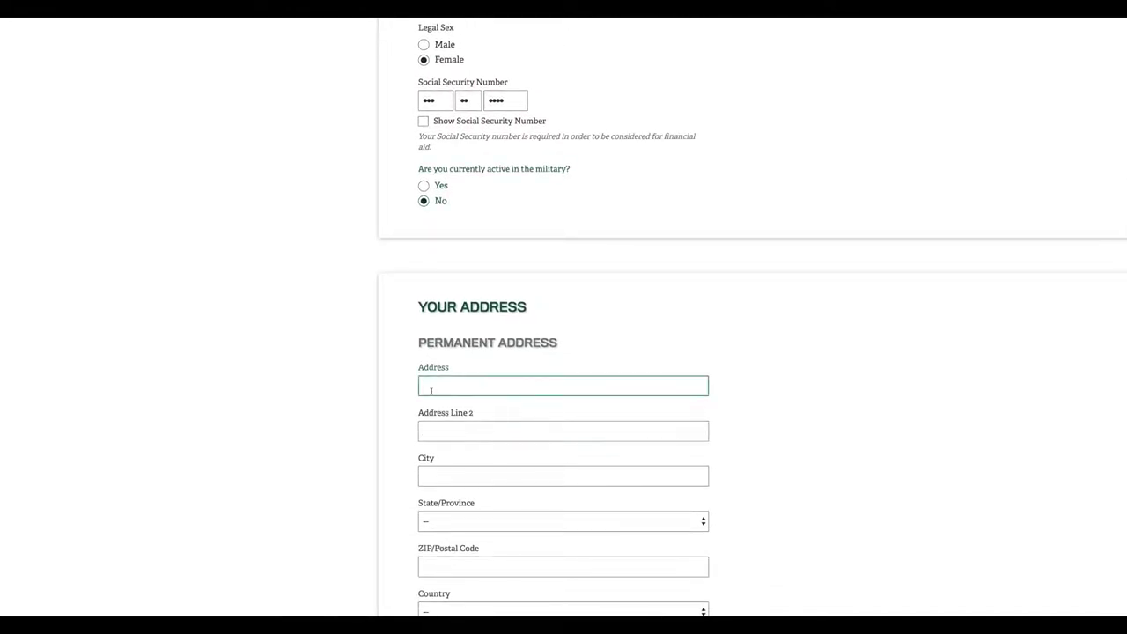
type("123 B Street")
key("Tab")
key("Tab")
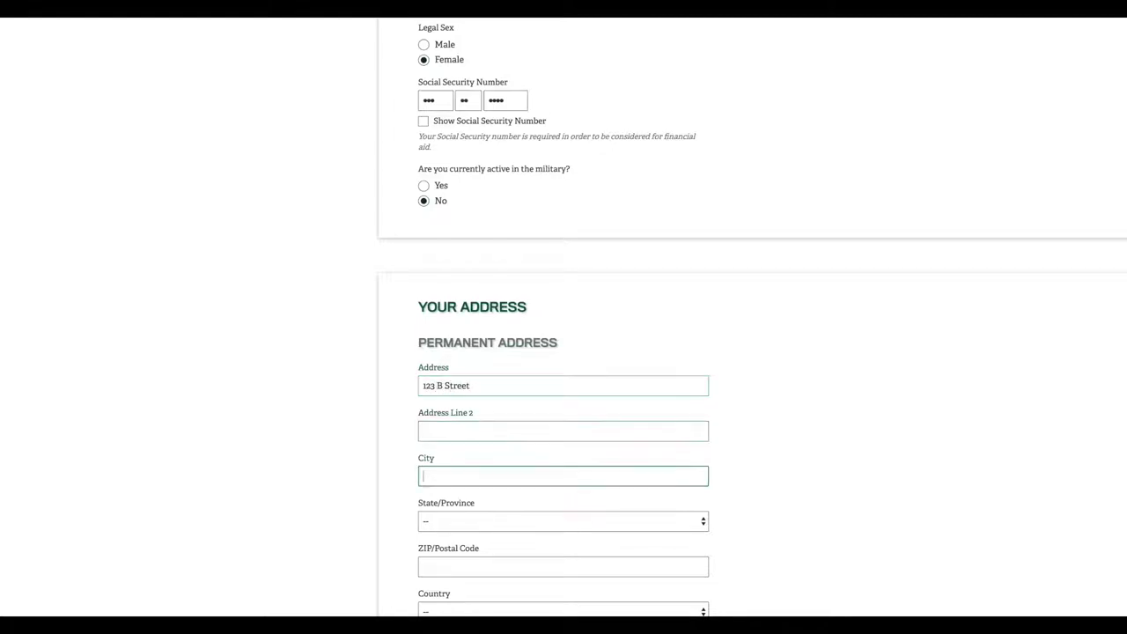
type("Russellville")
key("Tab")
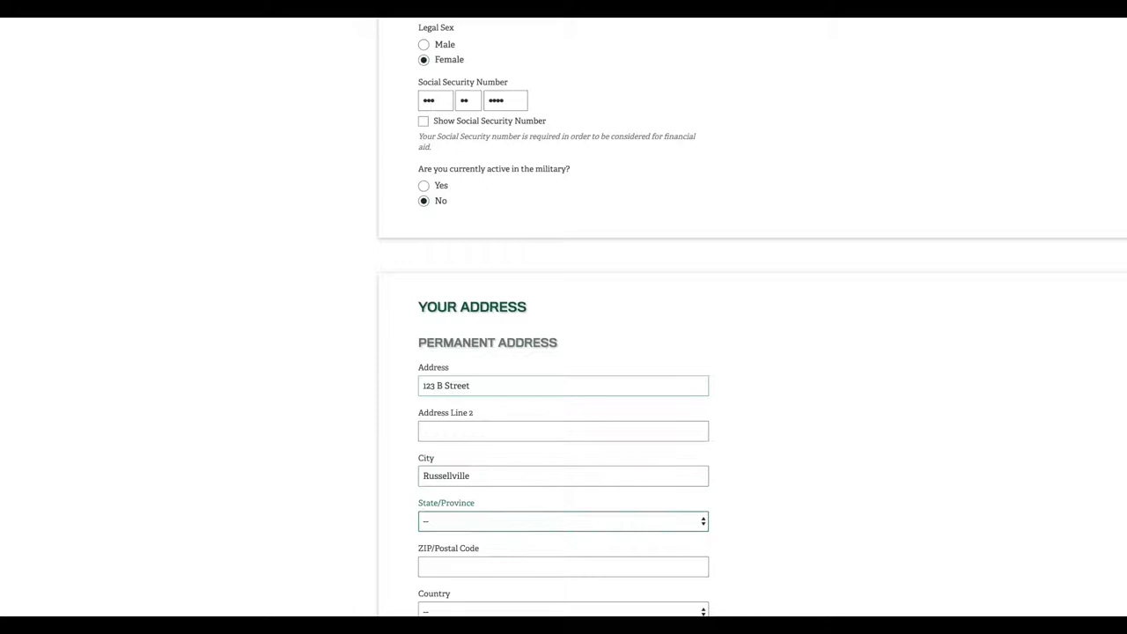
type("ark")
key("Tab")
type("72801")
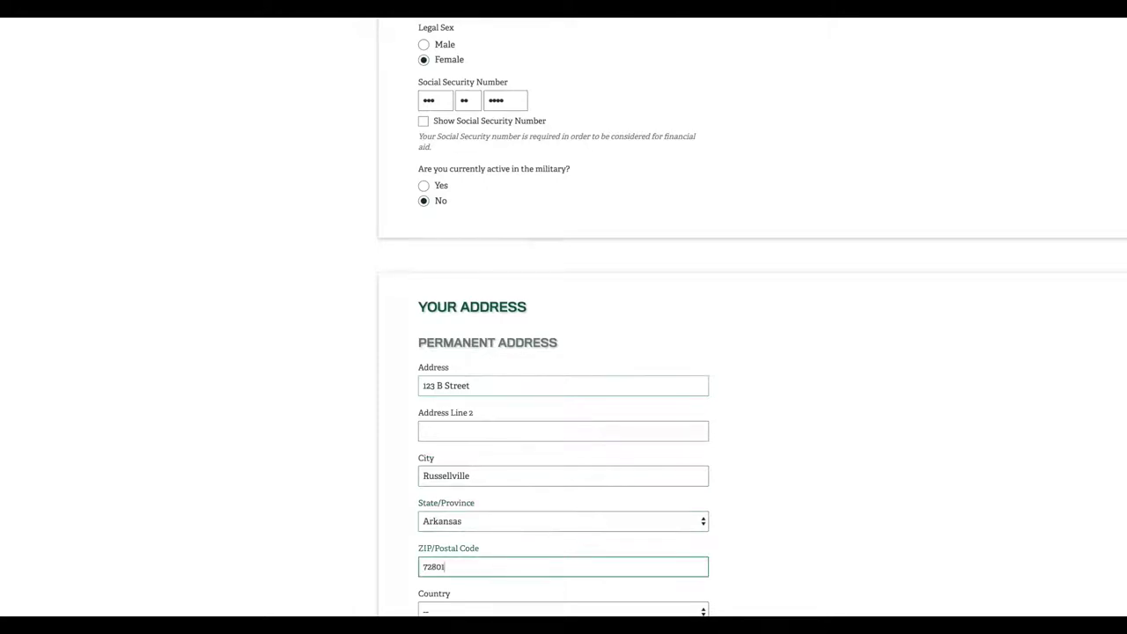
Set the country to United States, mark the mailing address as the same, and confirm residency of 6 months or more
scroll(563, 352, "down", 1)
scroll(563, 352, "down", 2)
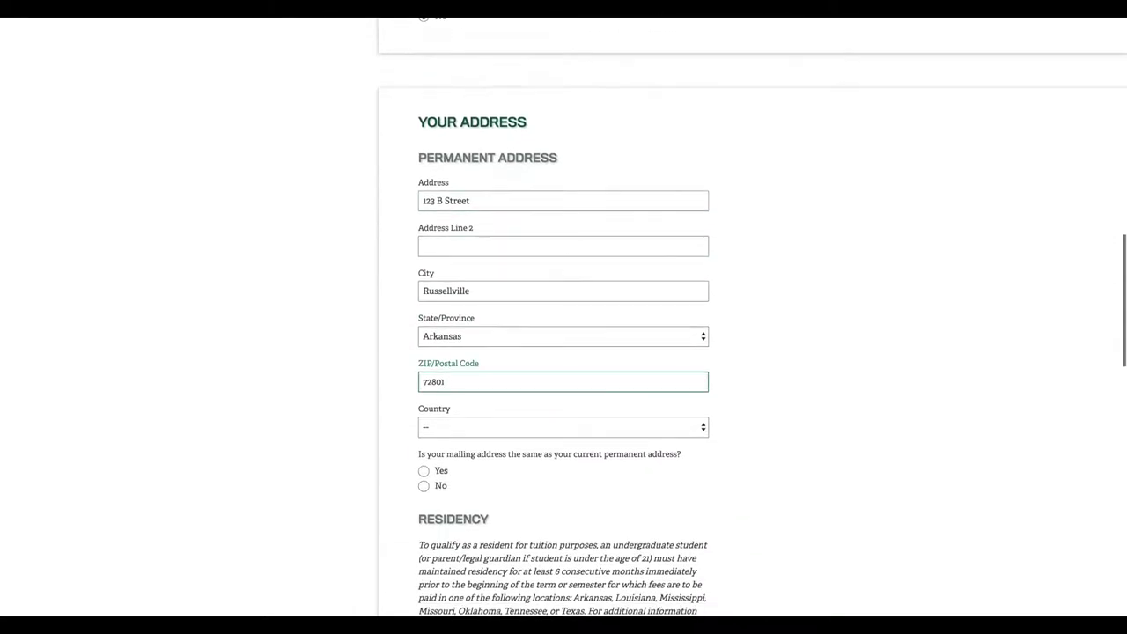
key("Tab")
type("united")
key("Tab")
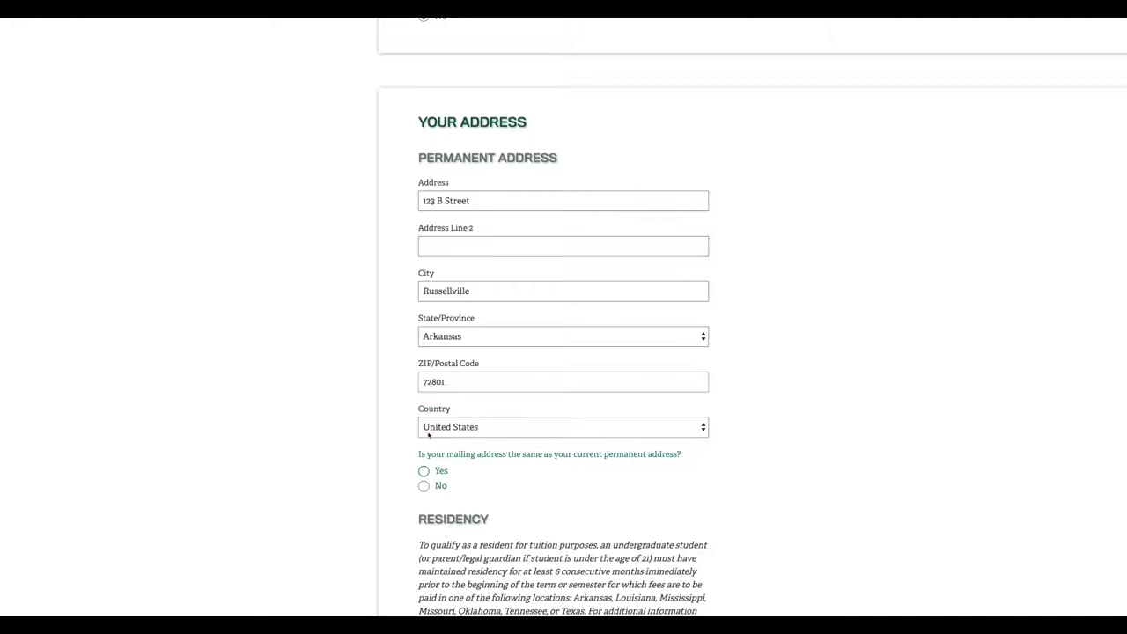
left_click(424, 472)
scroll(425, 472, "down", 4)
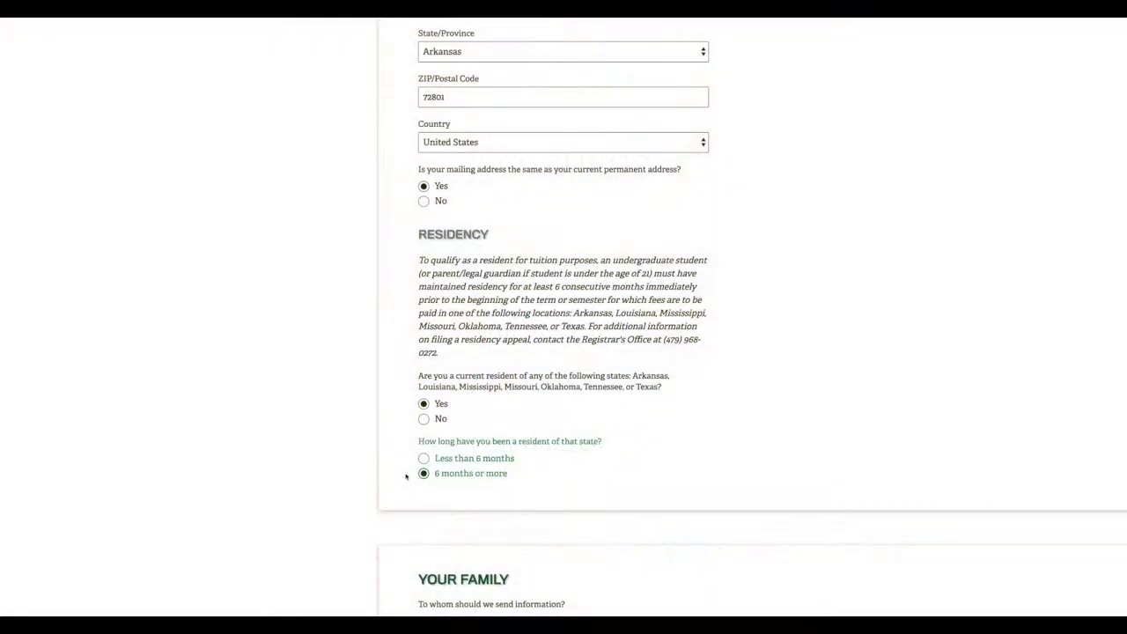
scroll(406, 477, "down", 3)
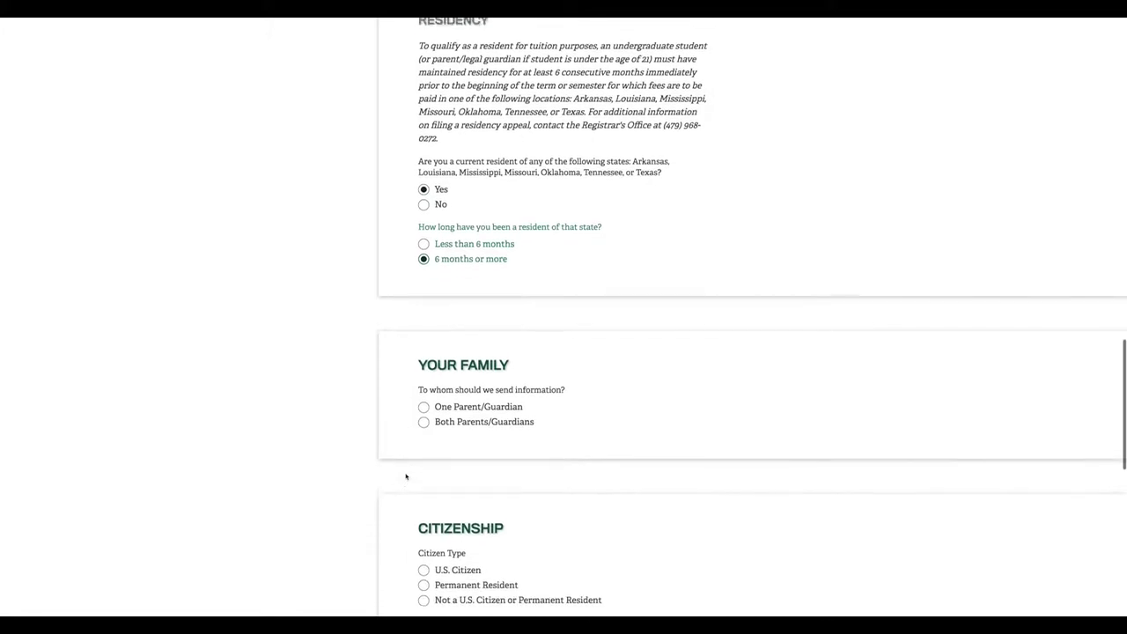
Add one parent/guardian with relationship Father and title Mr
left_click(423, 383)
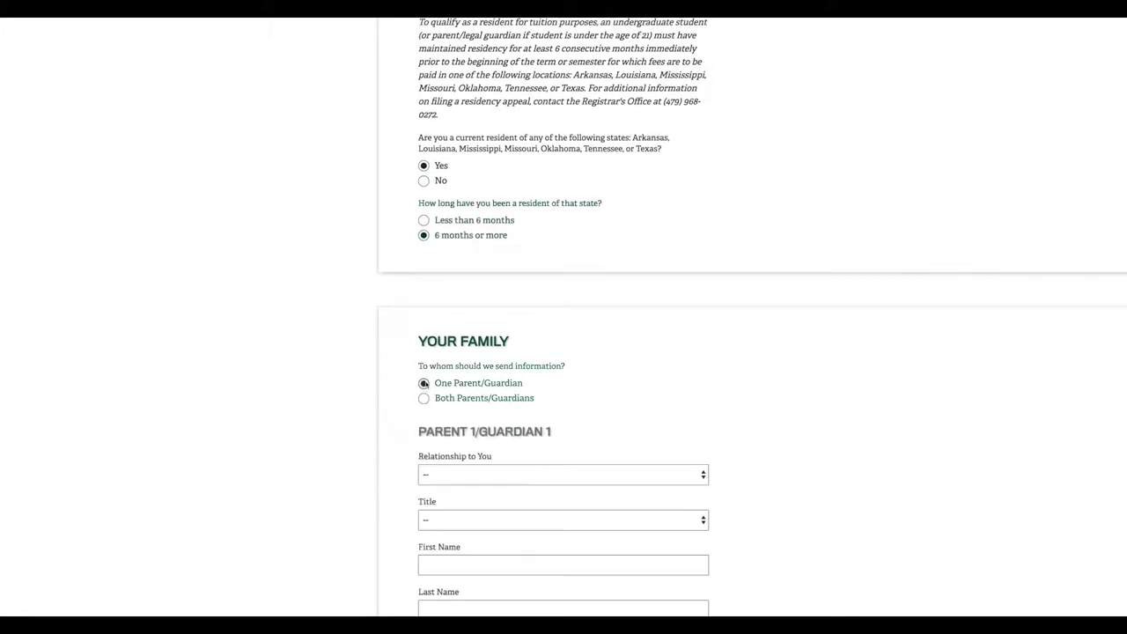
scroll(450, 464, "down", 1)
left_click(450, 406)
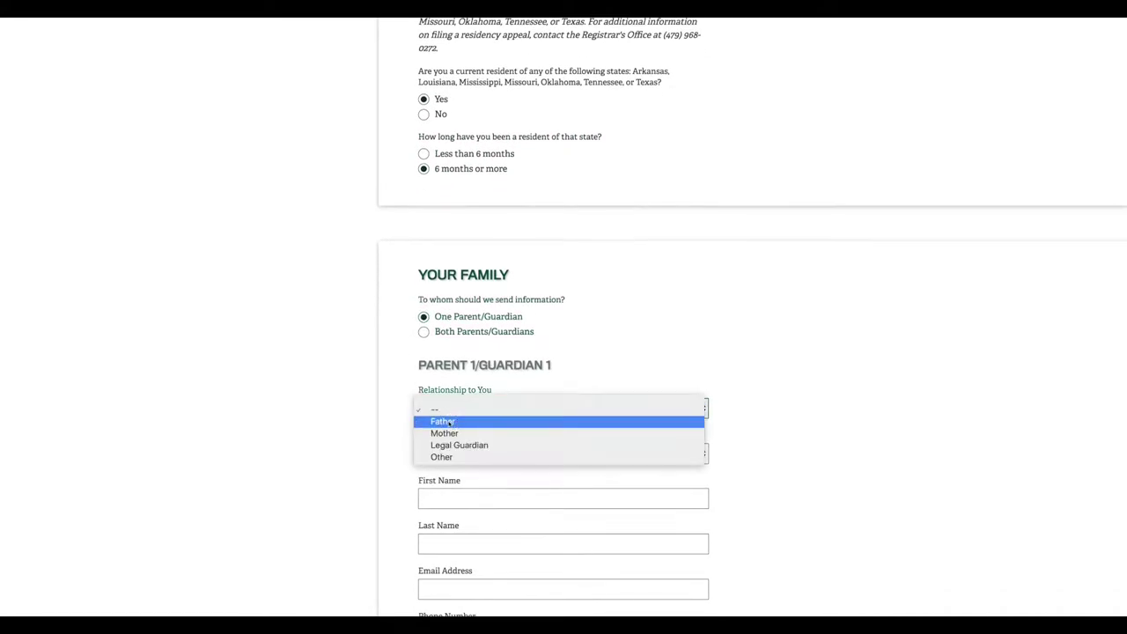
left_click(449, 420)
left_click(449, 453)
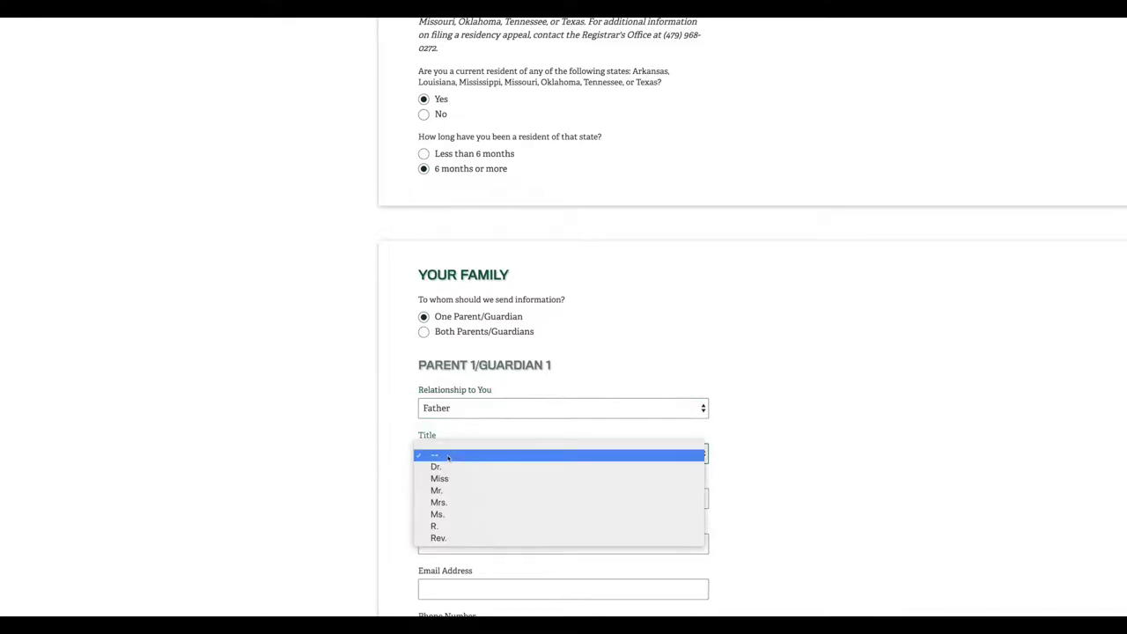
left_click(448, 490)
Enter the father's first and last names
scroll(444, 441, "down", 1)
left_click(443, 432)
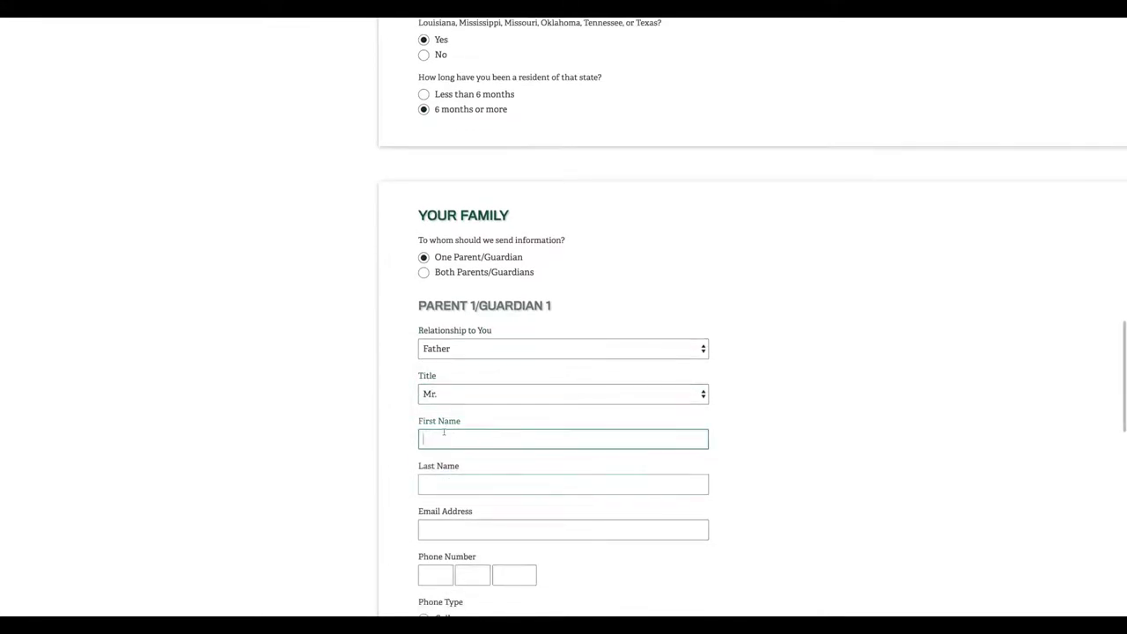
type("John")
key("Tab")
type("D")
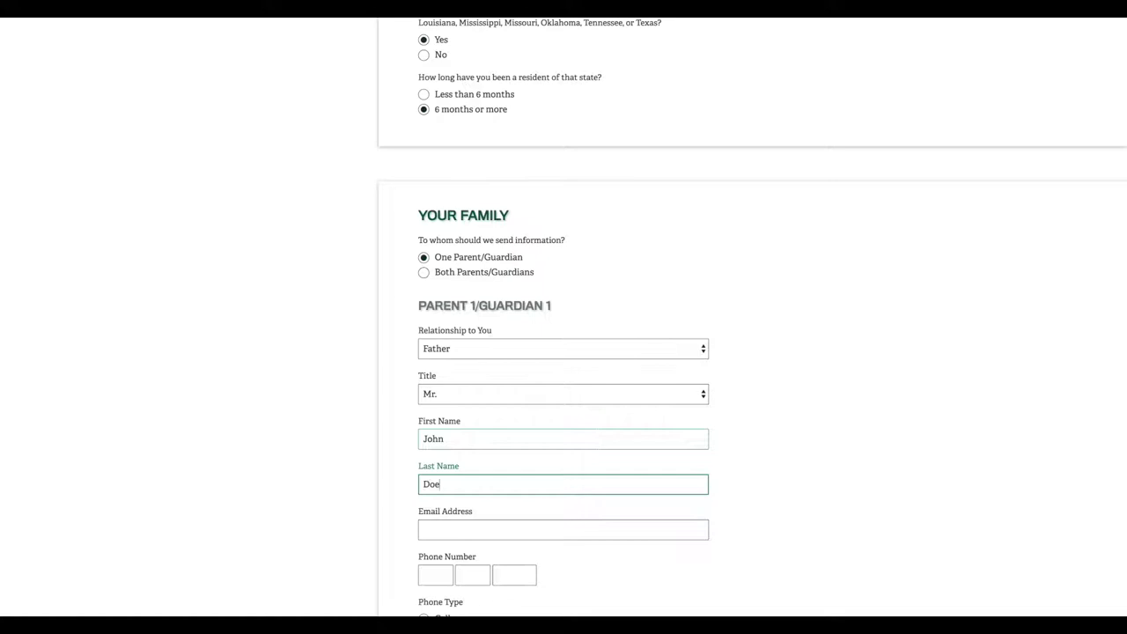
scroll(435, 433, "down", 3)
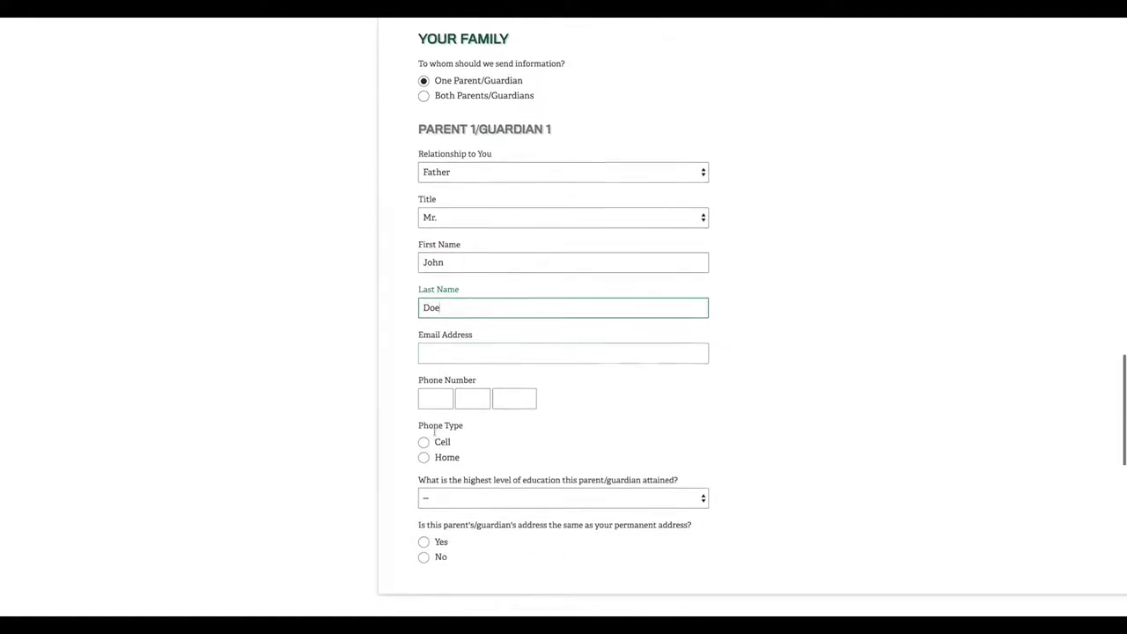
scroll(434, 434, "down", 3)
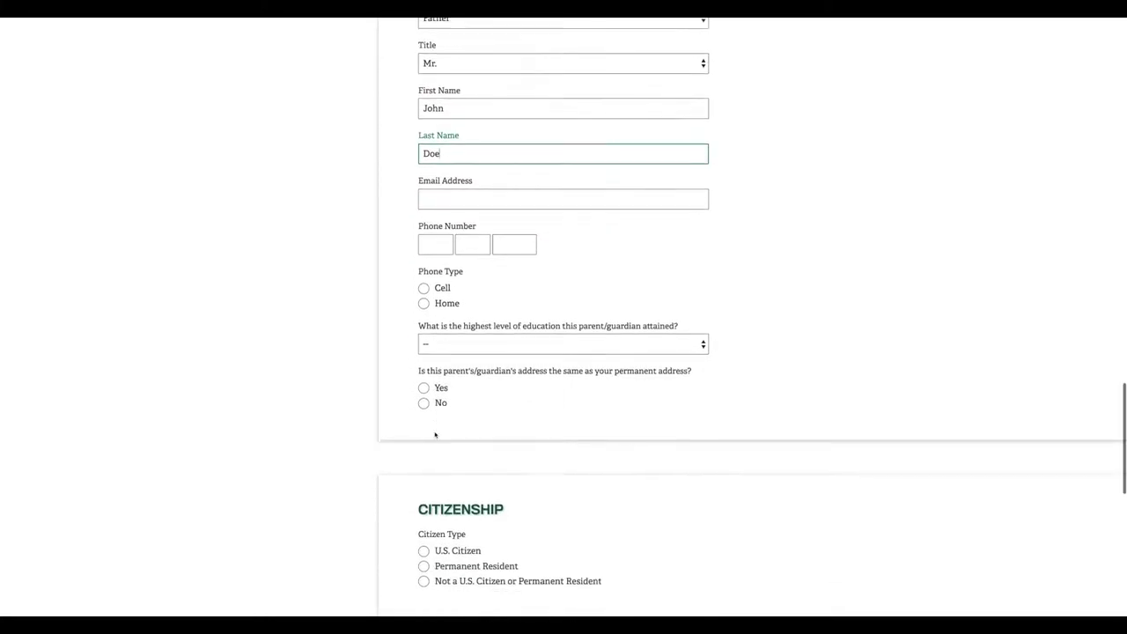
Mark citizenship as U.S. Citizen, Hispanic or Latino as No, and race as White
scroll(434, 433, "down", 1)
left_click(424, 411)
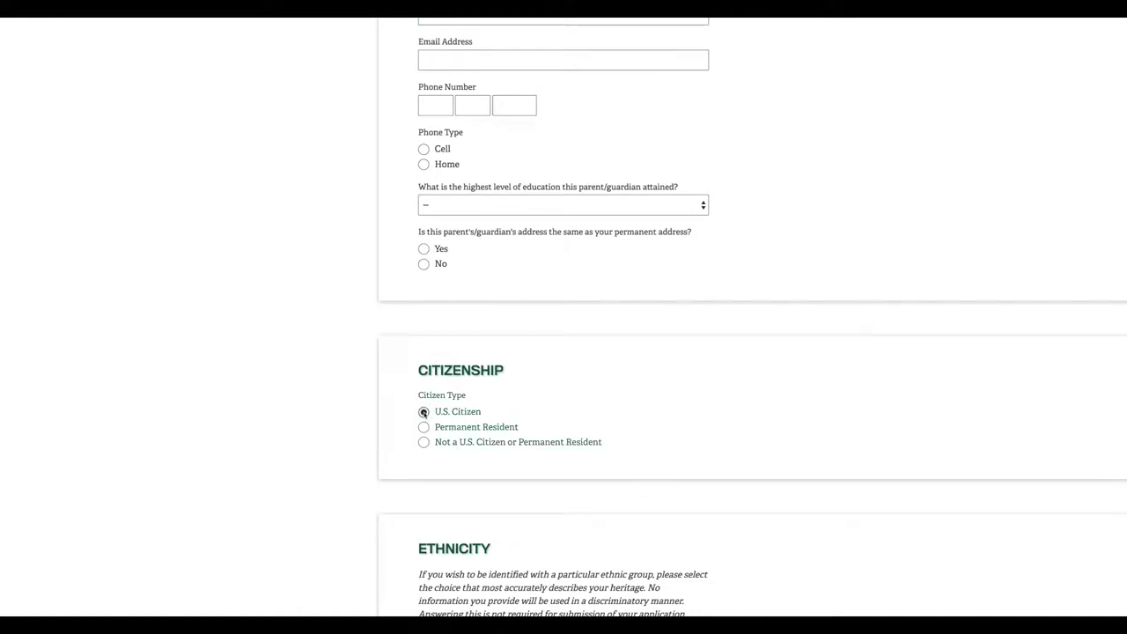
scroll(408, 421, "down", 2)
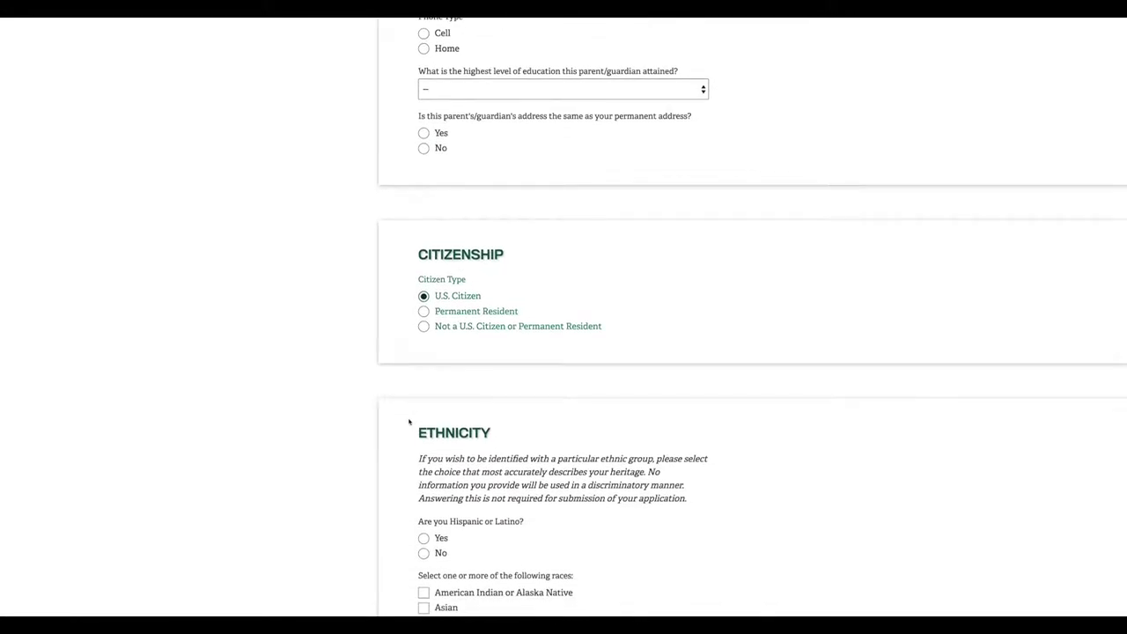
scroll(409, 422, "down", 3)
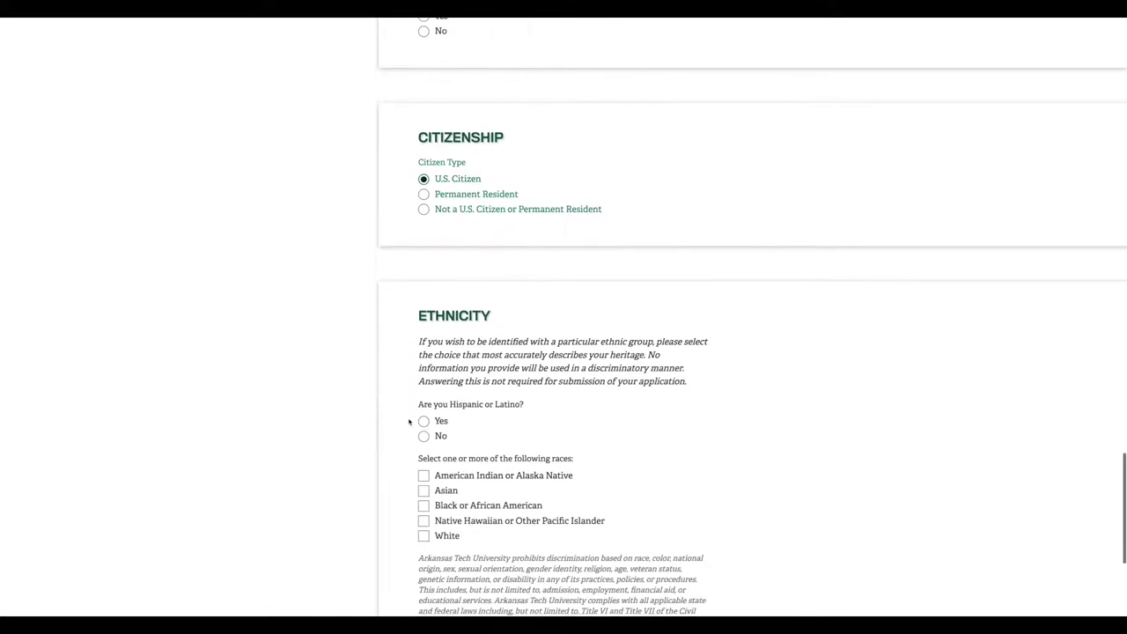
left_click(423, 356)
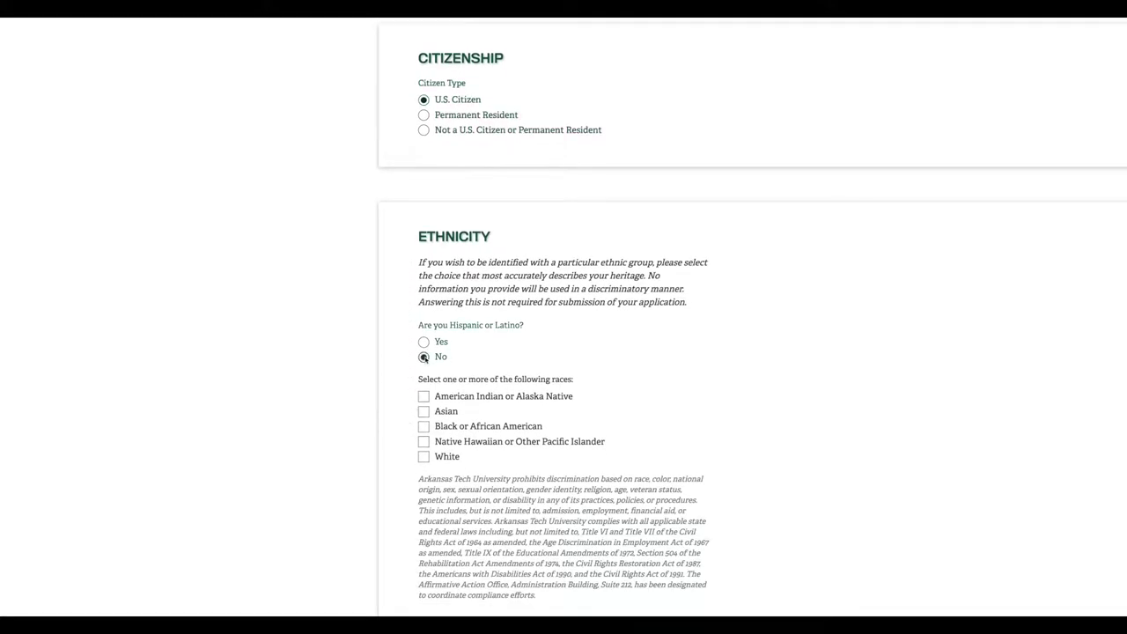
left_click(423, 457)
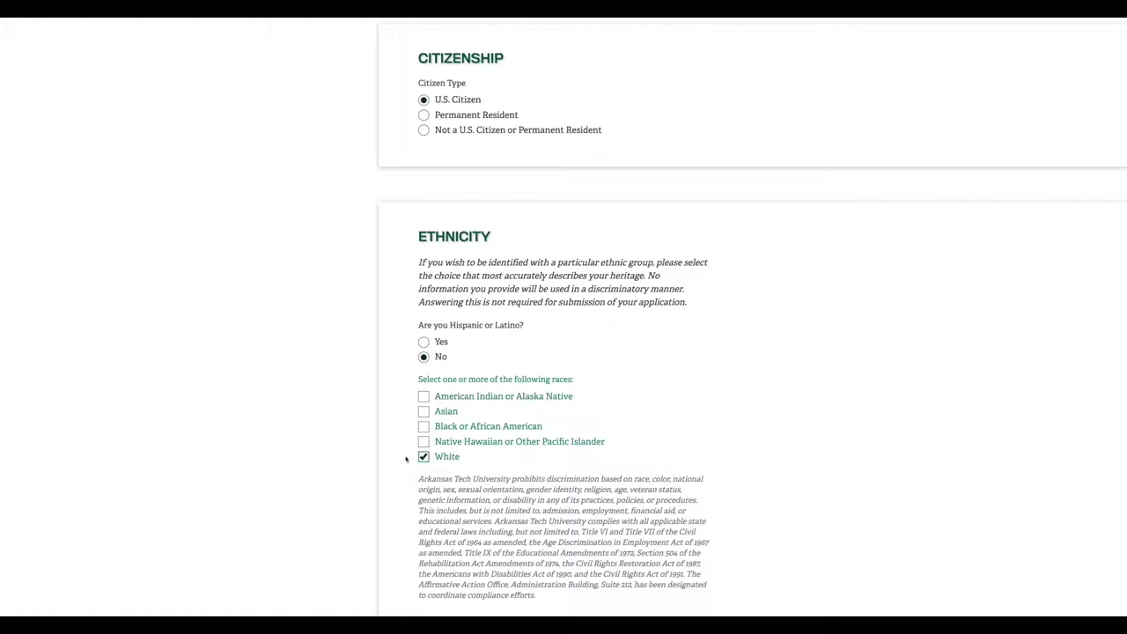
Save the About You page, confirm the e-mail to start the application, and begin entering a password
scroll(406, 459, "down", 3)
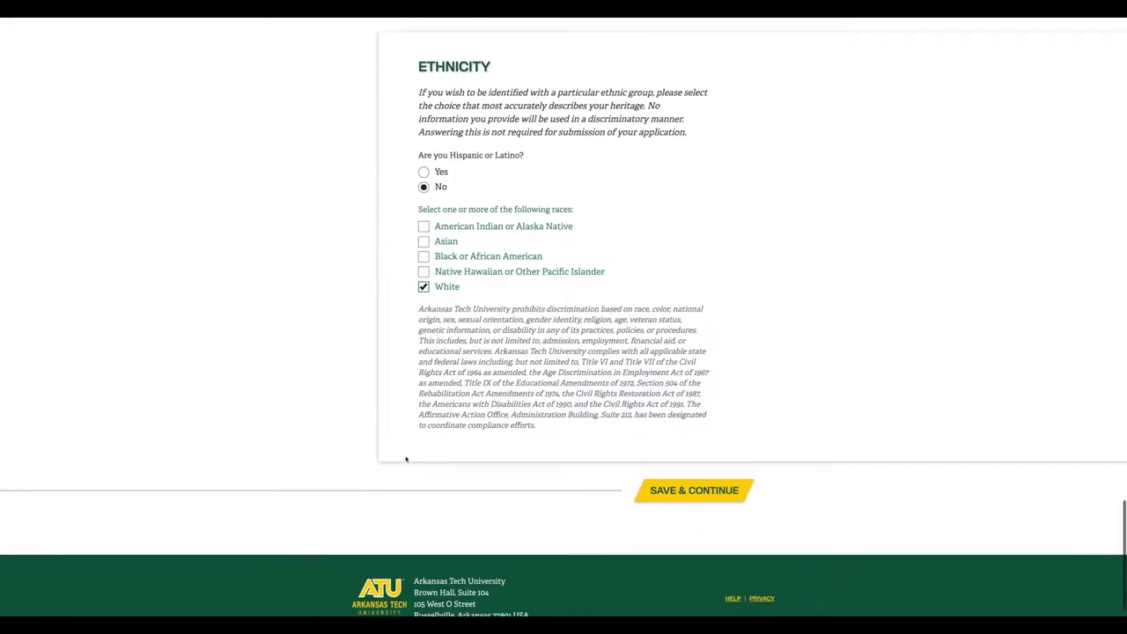
left_click(690, 488)
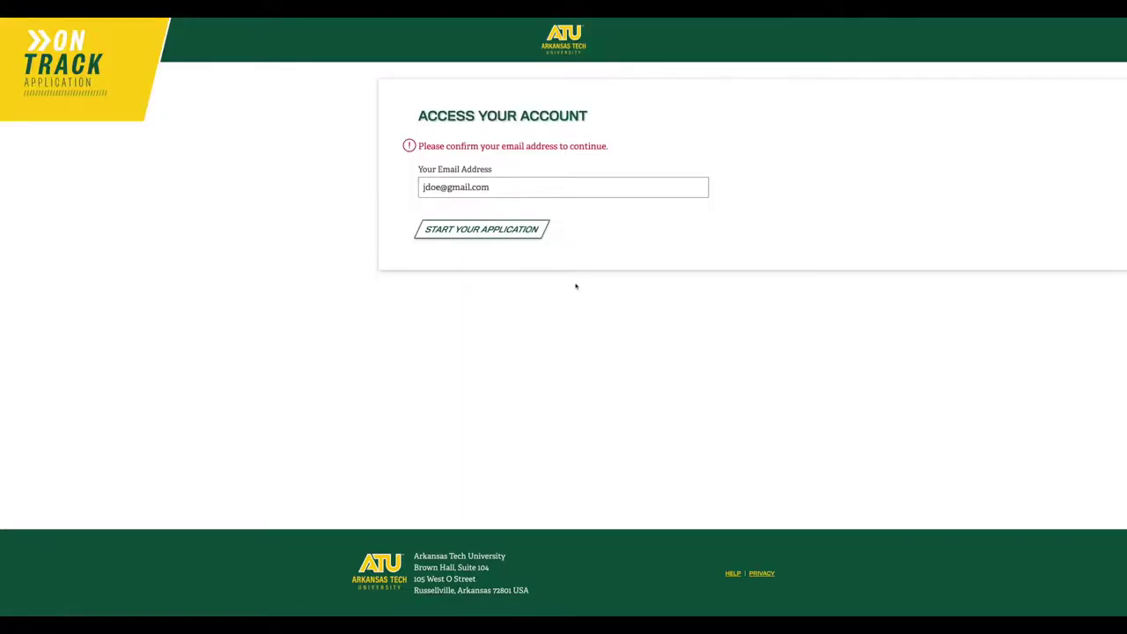
left_click(506, 237)
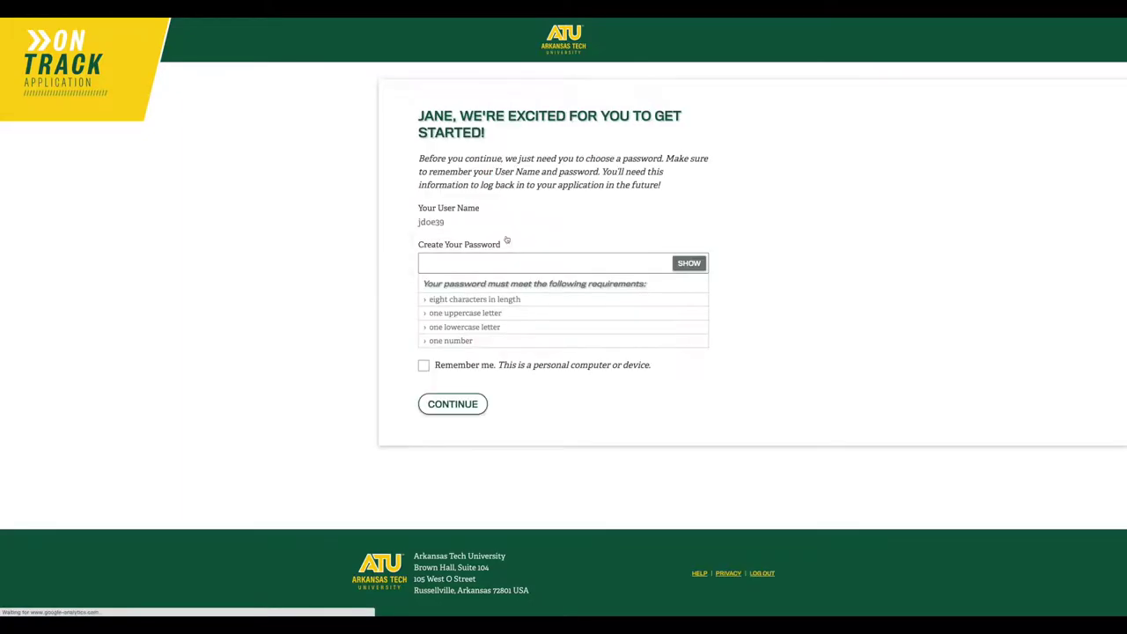
left_click(477, 263)
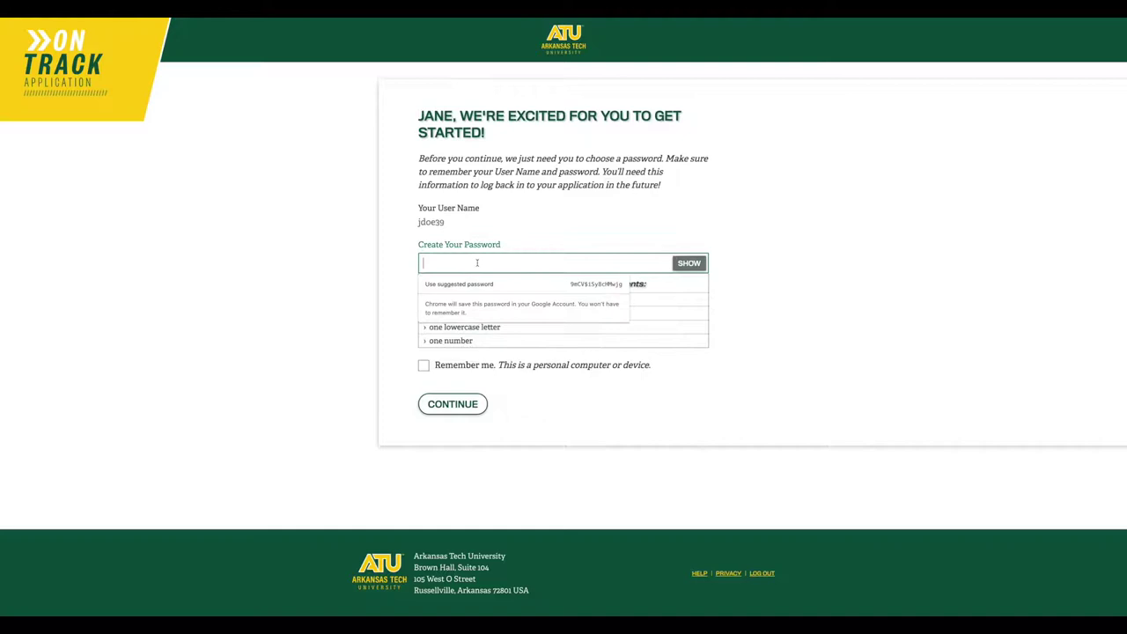
type("pas")
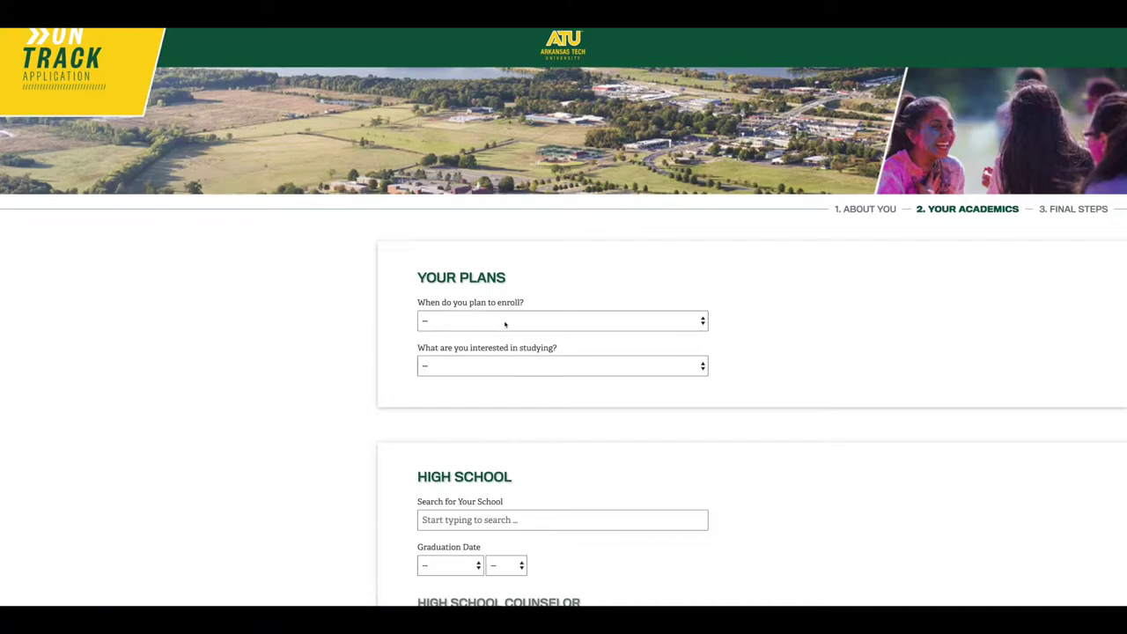
Choose Fall 2021 as the enrollment term and Undeclared (BA) as the intended major
left_click(505, 324)
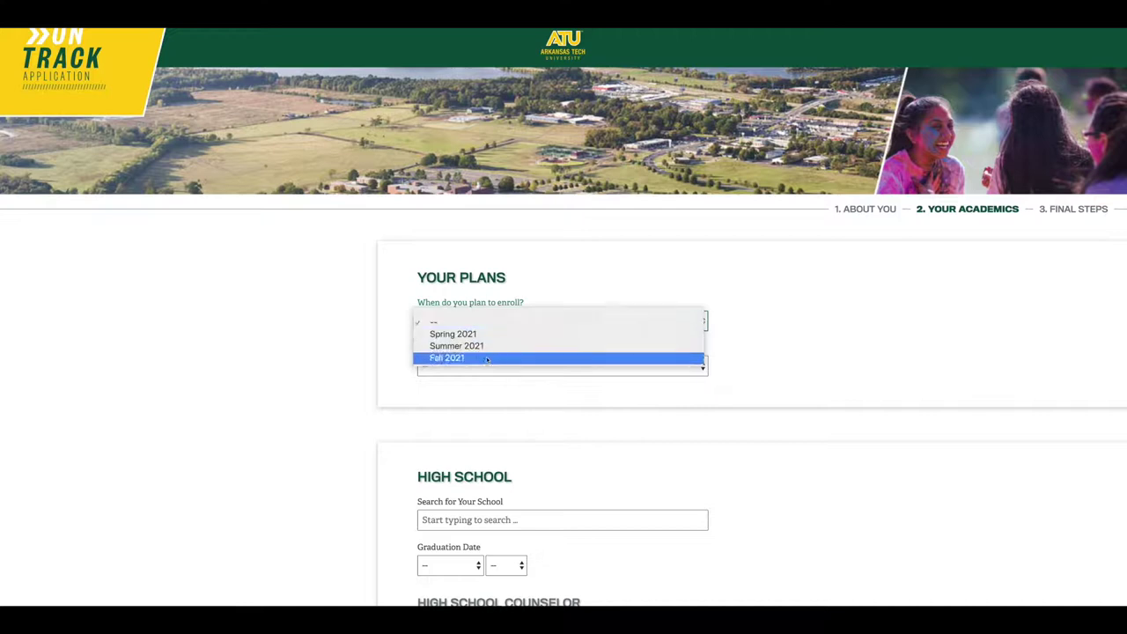
left_click(487, 359)
left_click(485, 366)
scroll(491, 419, "down", 5)
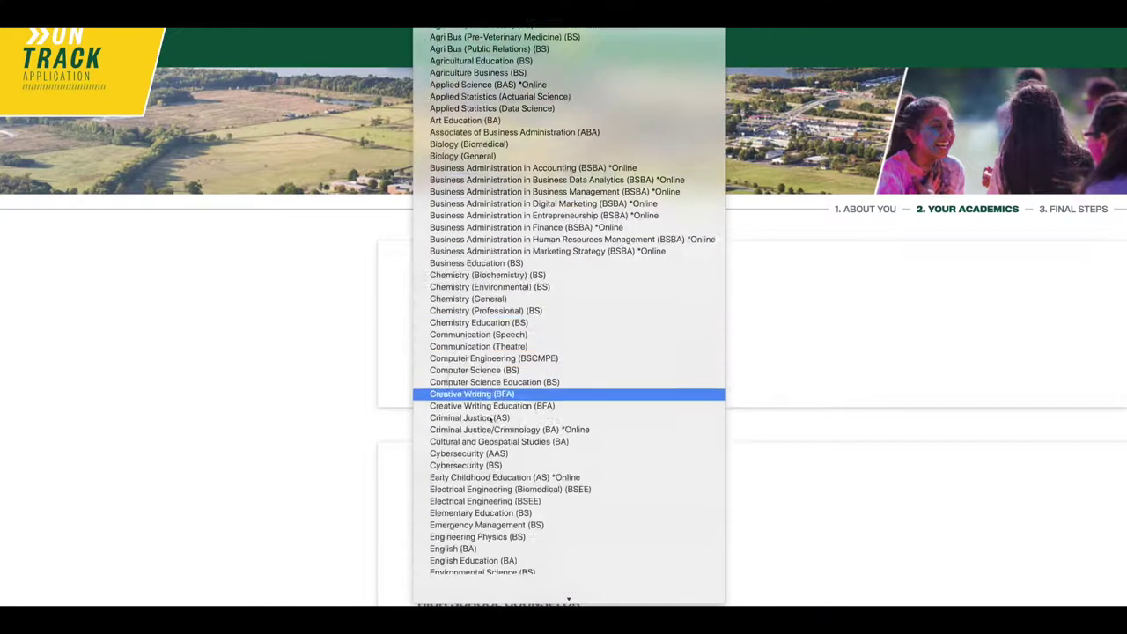
scroll(491, 420, "down", 10)
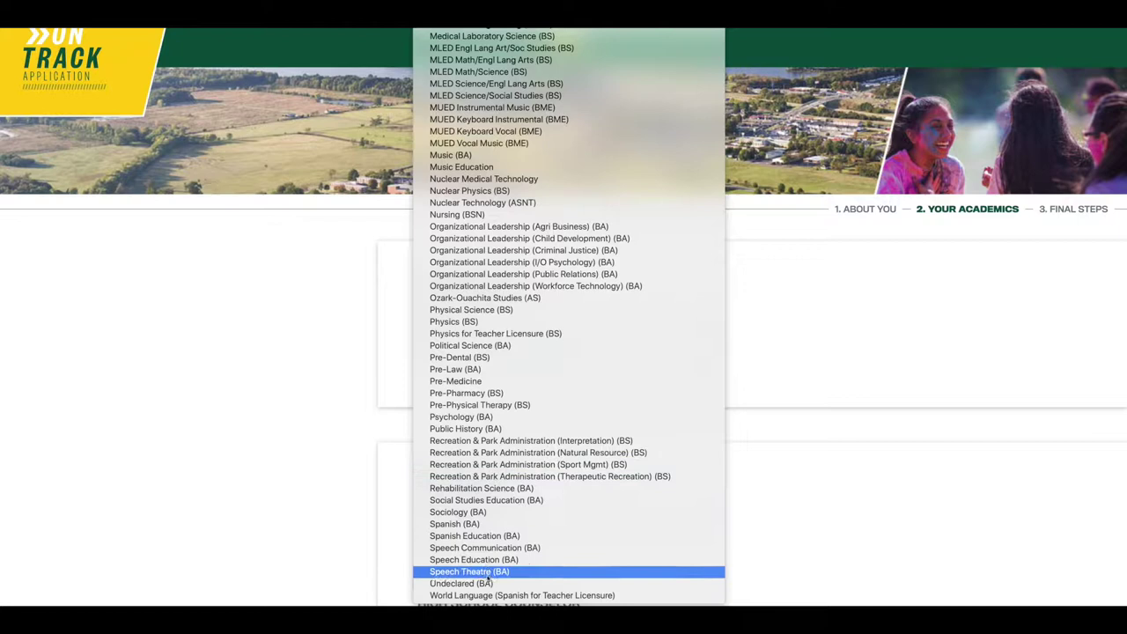
left_click(488, 583)
Select Russellville High School with a graduation date of May 2021
scroll(487, 503, "down", 3)
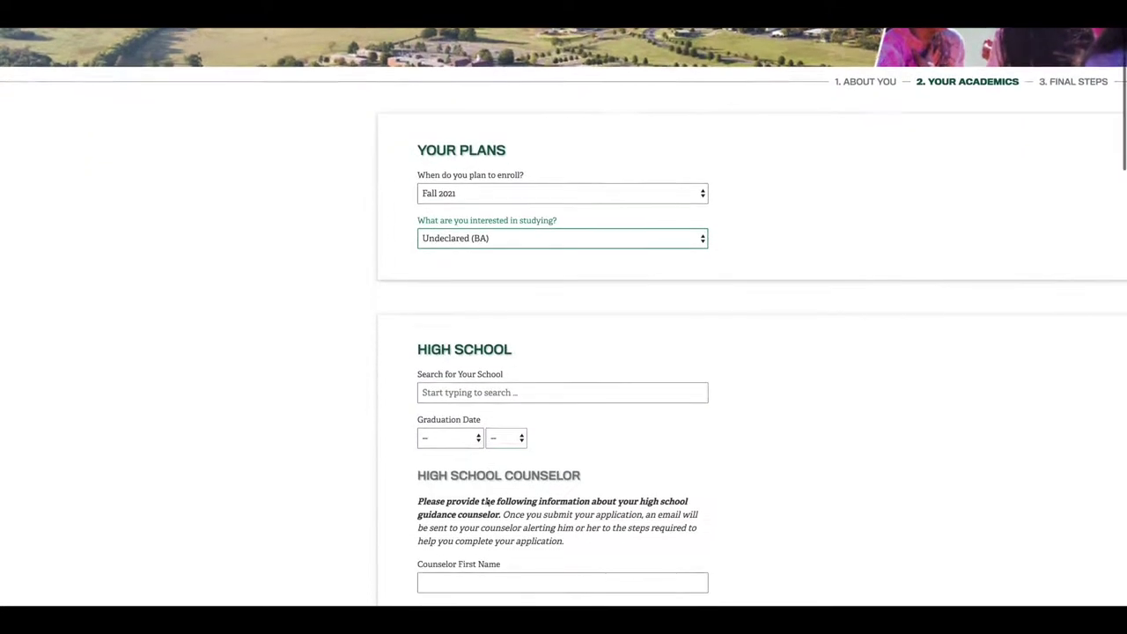
left_click(491, 362)
type("Russellville")
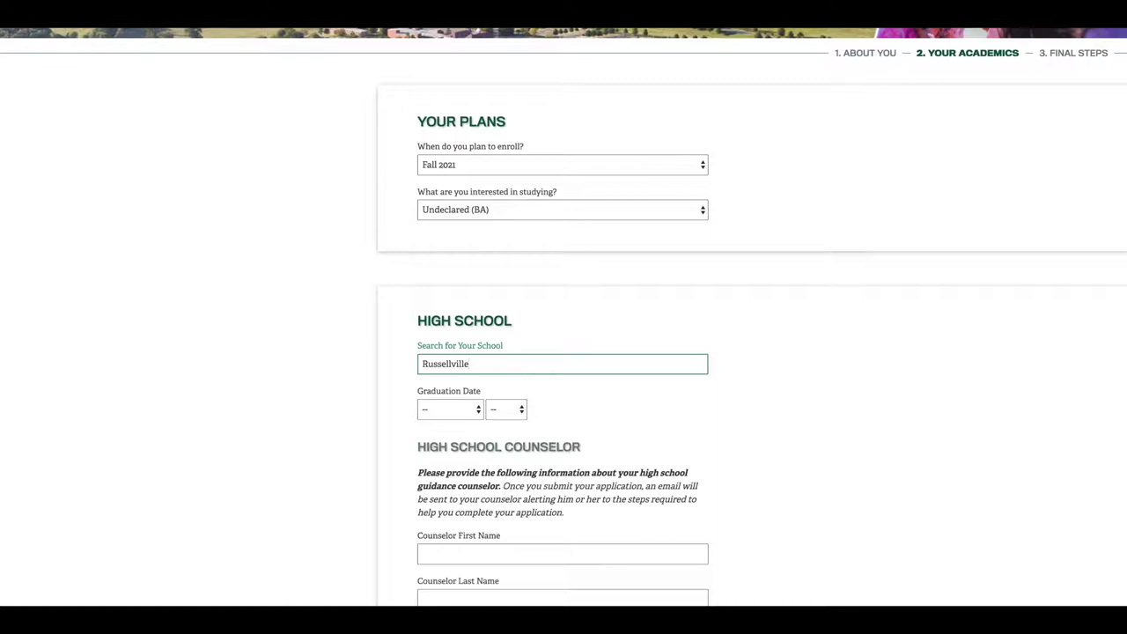
left_click(464, 391)
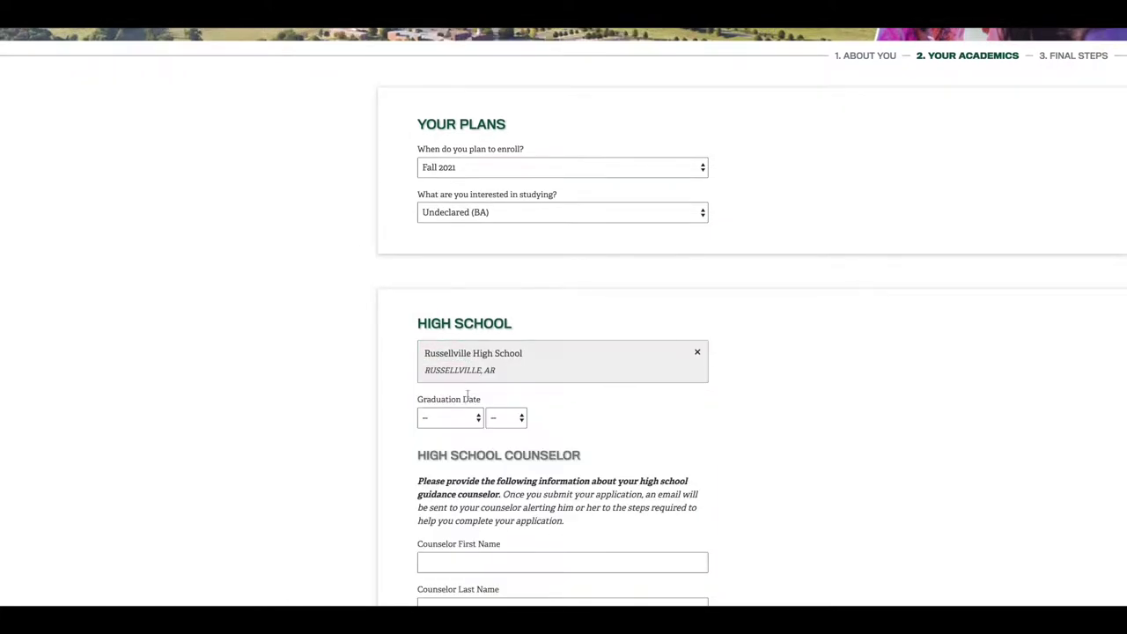
left_click(462, 417)
left_click(444, 478)
left_click(506, 417)
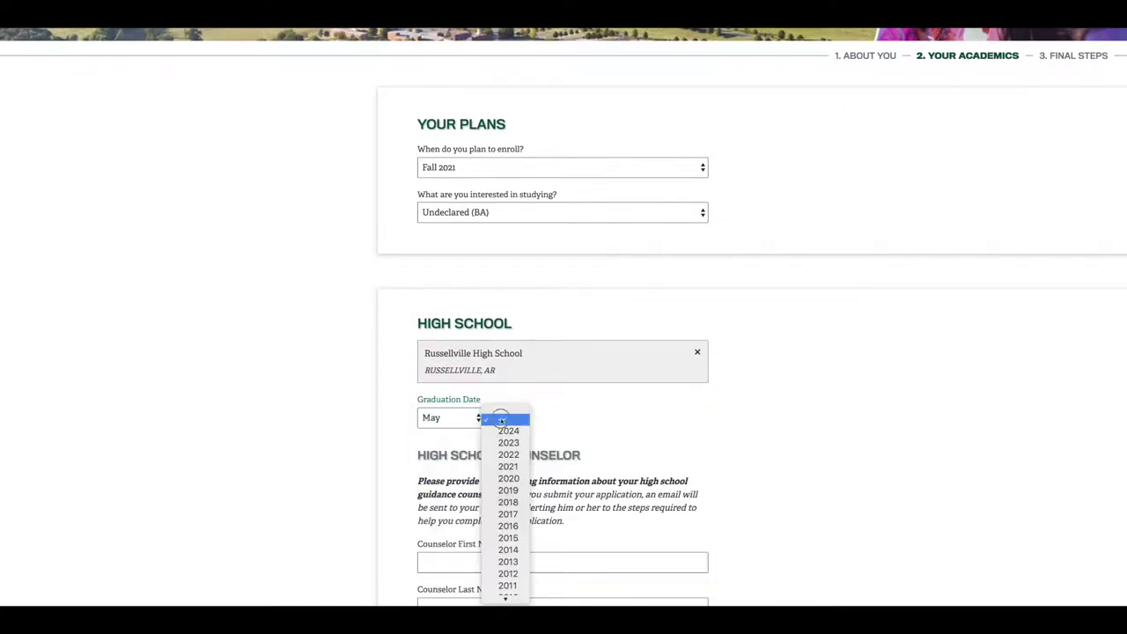
left_click(507, 468)
Enter the high school counselor's first name, last name and e-mail address
scroll(508, 467, "down", 5)
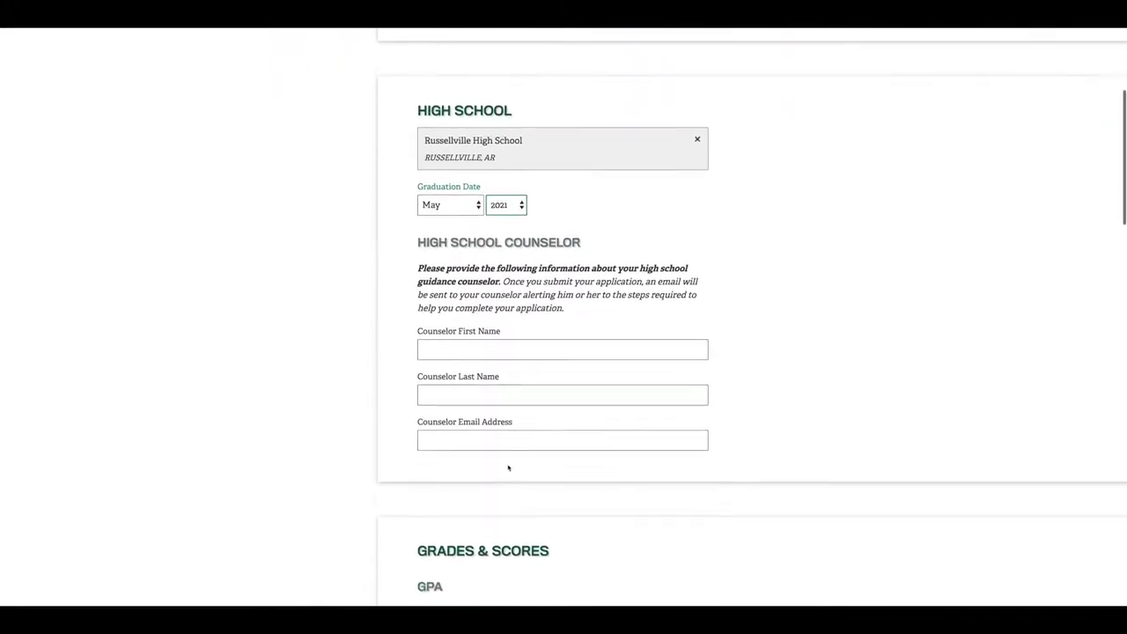
left_click(487, 336)
type("Jane")
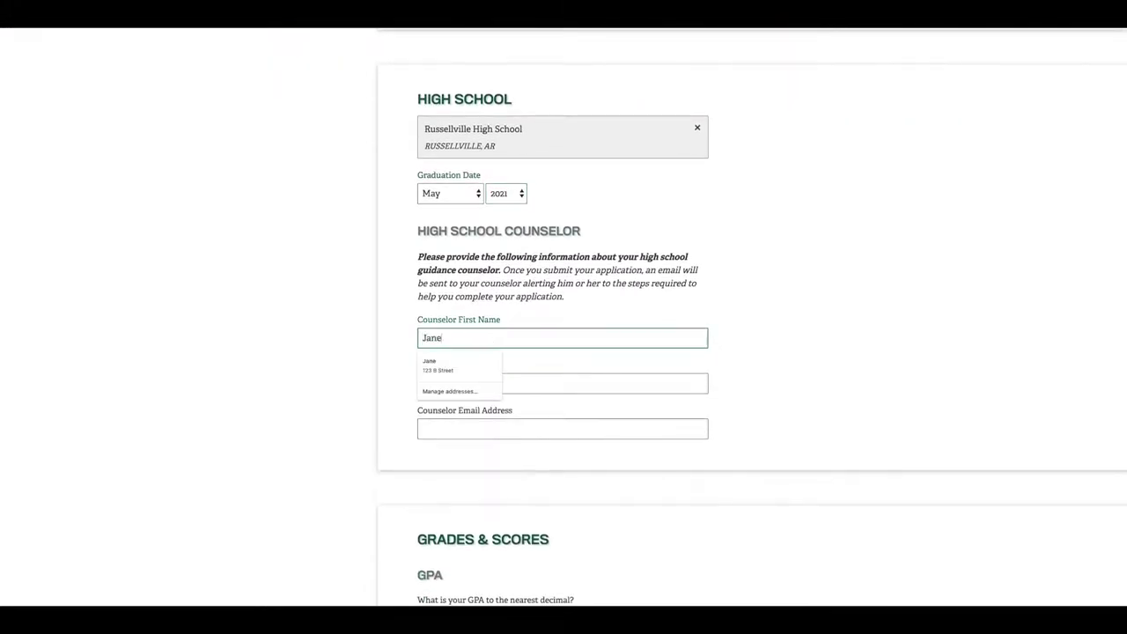
key("Tab")
type("Doe")
key("Tab")
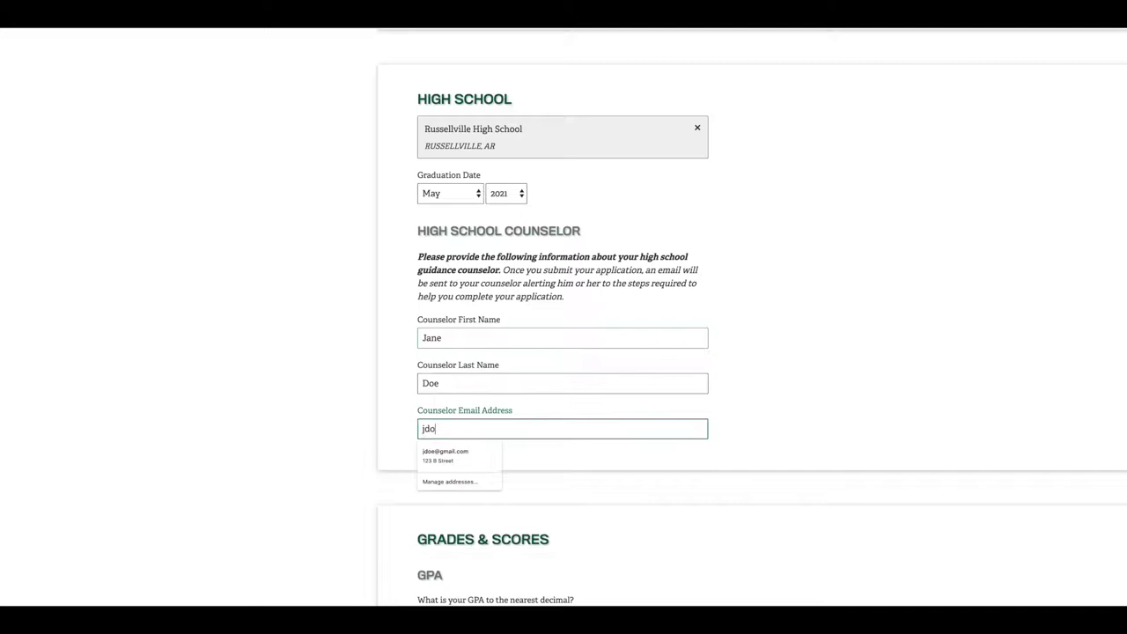
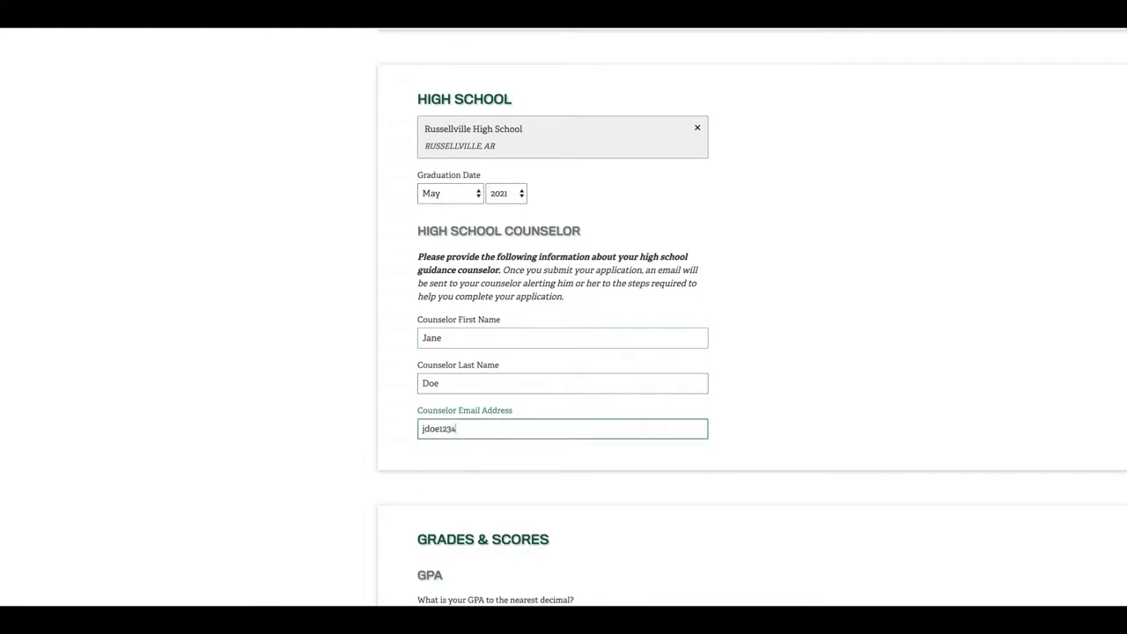
Enter GPA 3.5 on a 4-point scale, SAT not taken with date unsure, and ACT taken with score 24
scroll(465, 321, "down", 3)
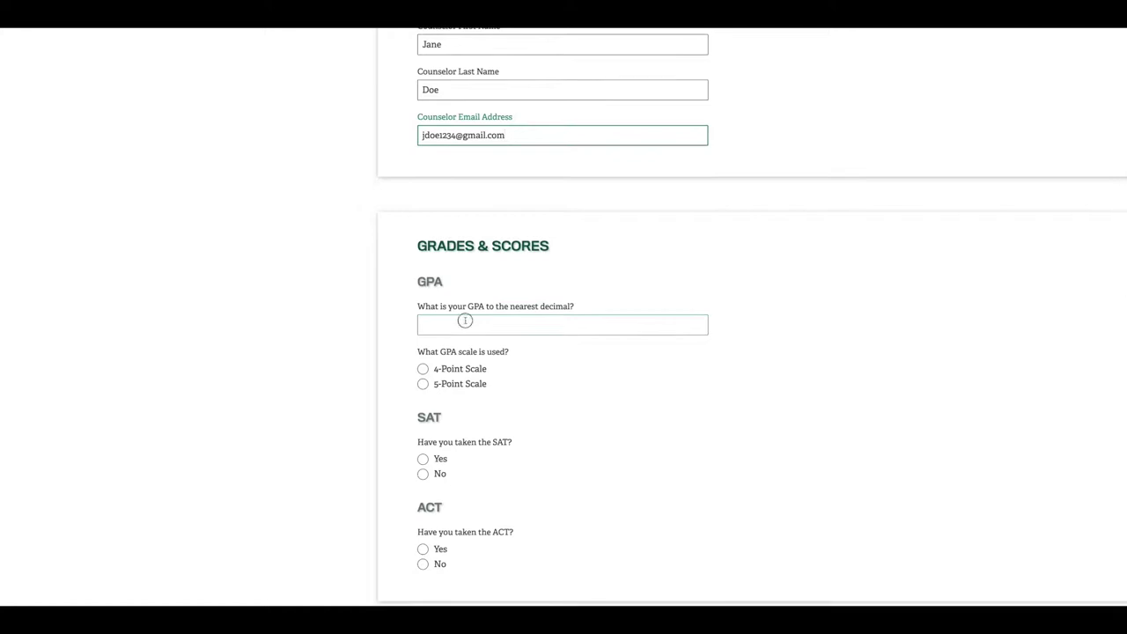
left_click(465, 320)
type("3.5")
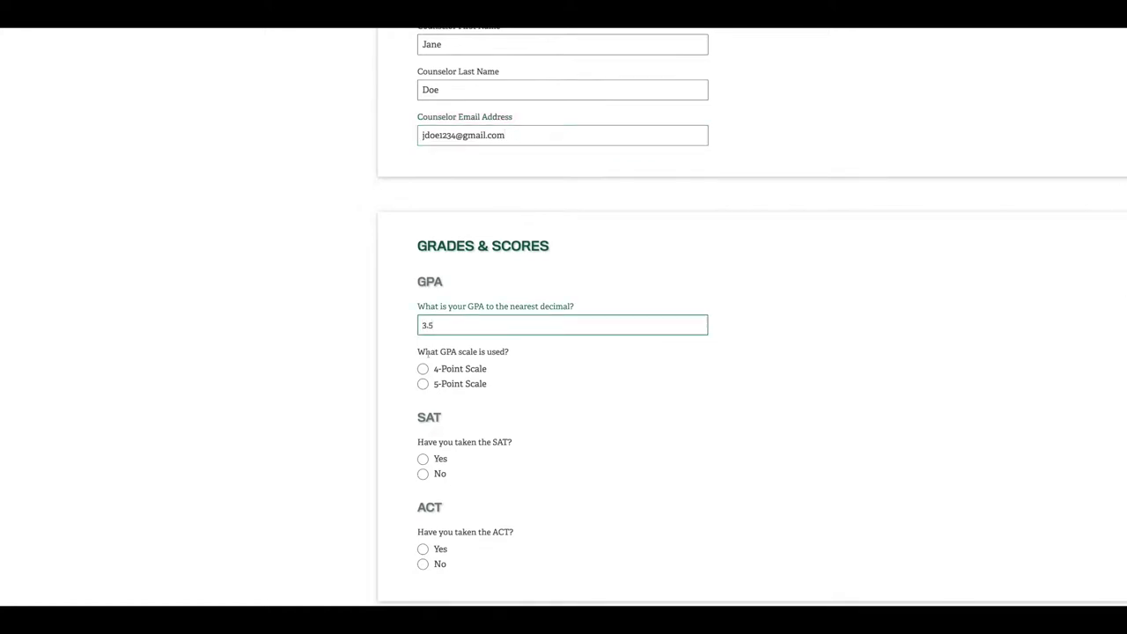
left_click(422, 368)
scroll(424, 367, "down", 1)
left_click(423, 349)
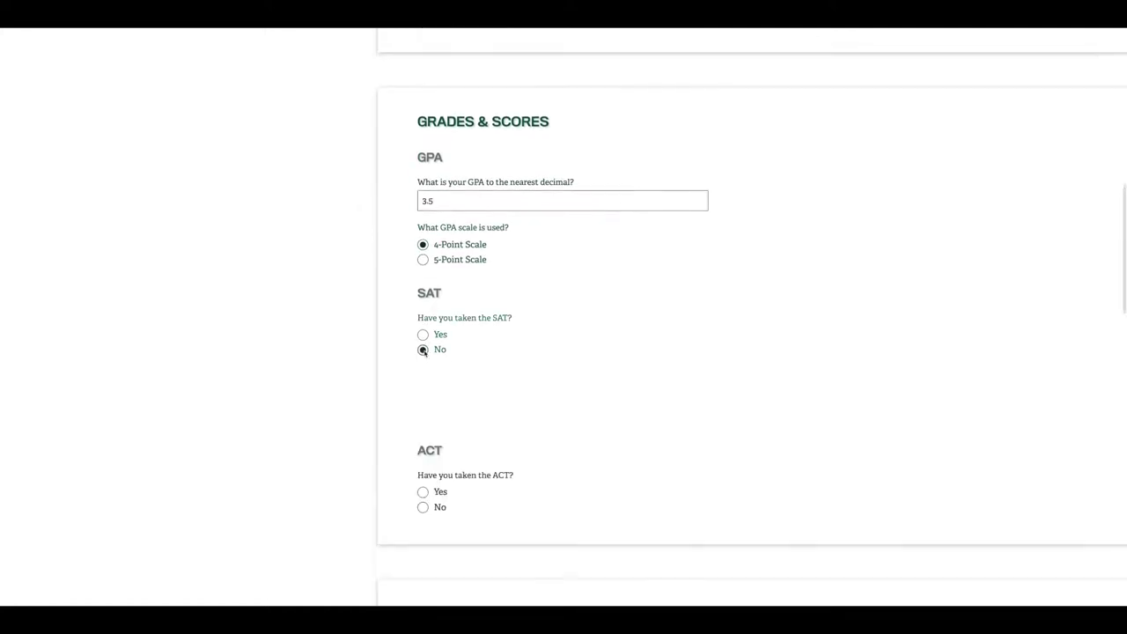
left_click(423, 418)
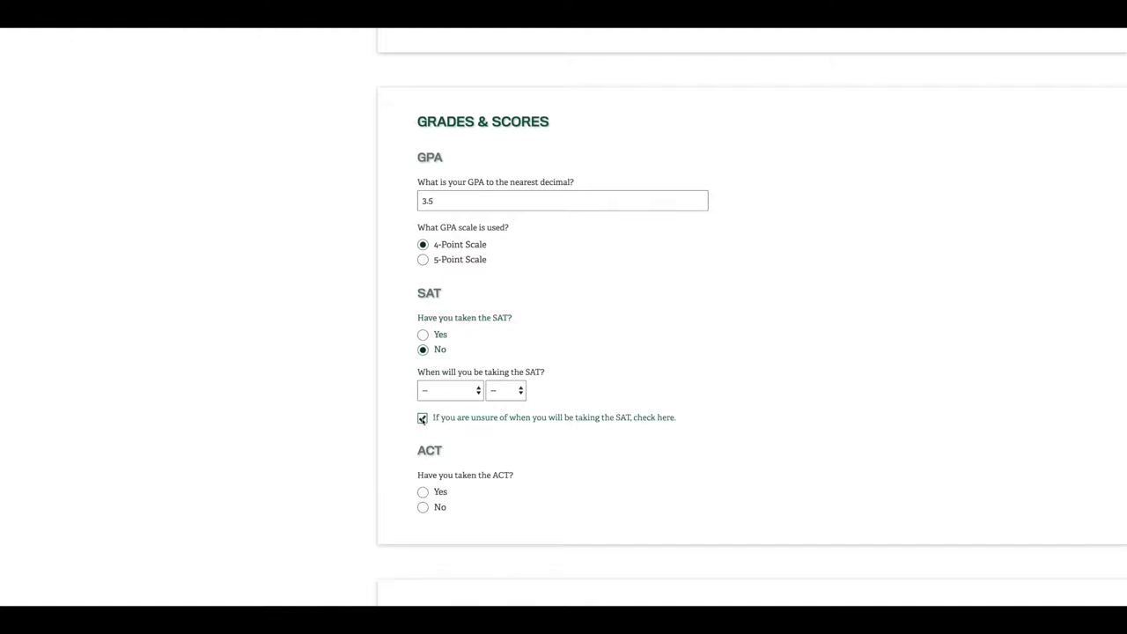
scroll(422, 419, "down", 1)
left_click(422, 428)
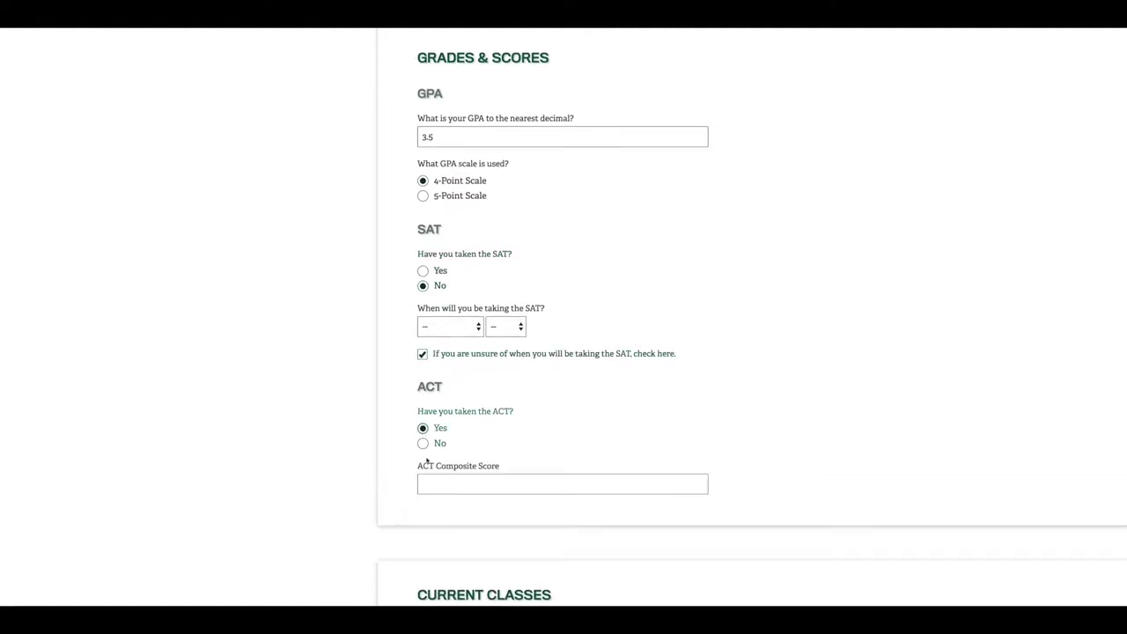
left_click(433, 483)
Add AP English as a current class marked AP
scroll(462, 346, "down", 5)
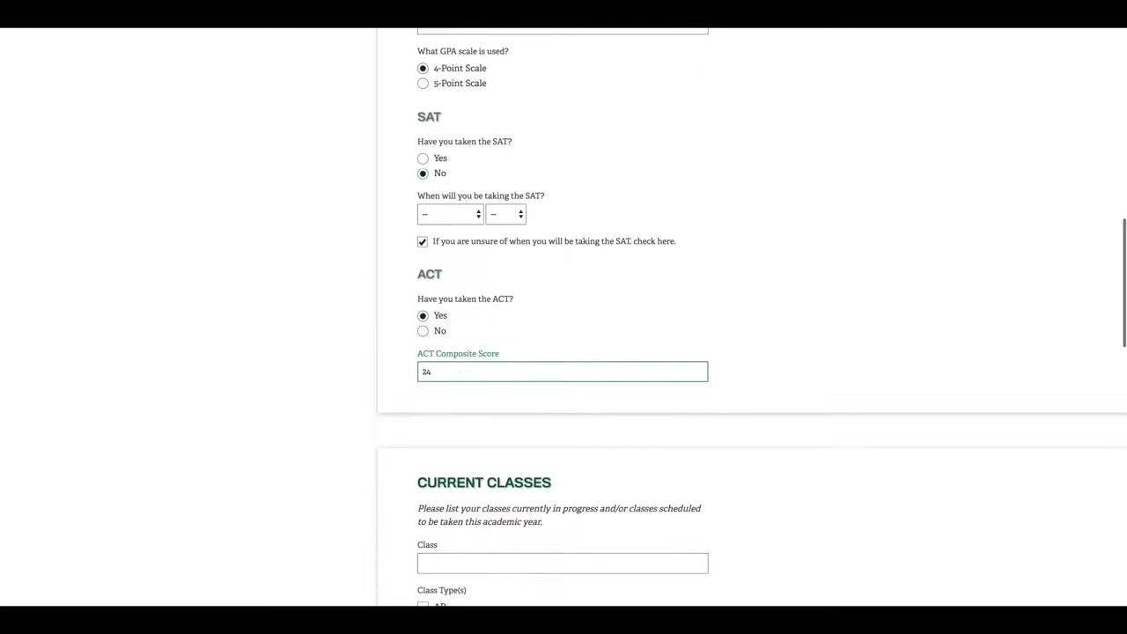
left_click(461, 345)
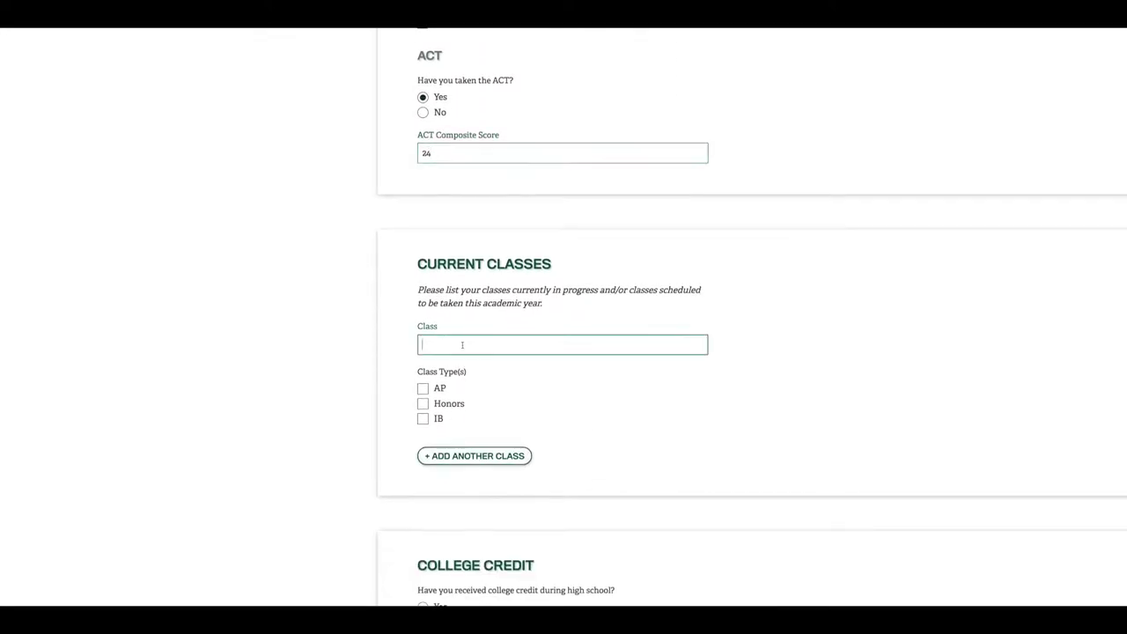
type("AP English")
left_click(422, 389)
Record college credit earned at Arkansas Tech University with 4 credit hours
scroll(472, 402, "down", 3)
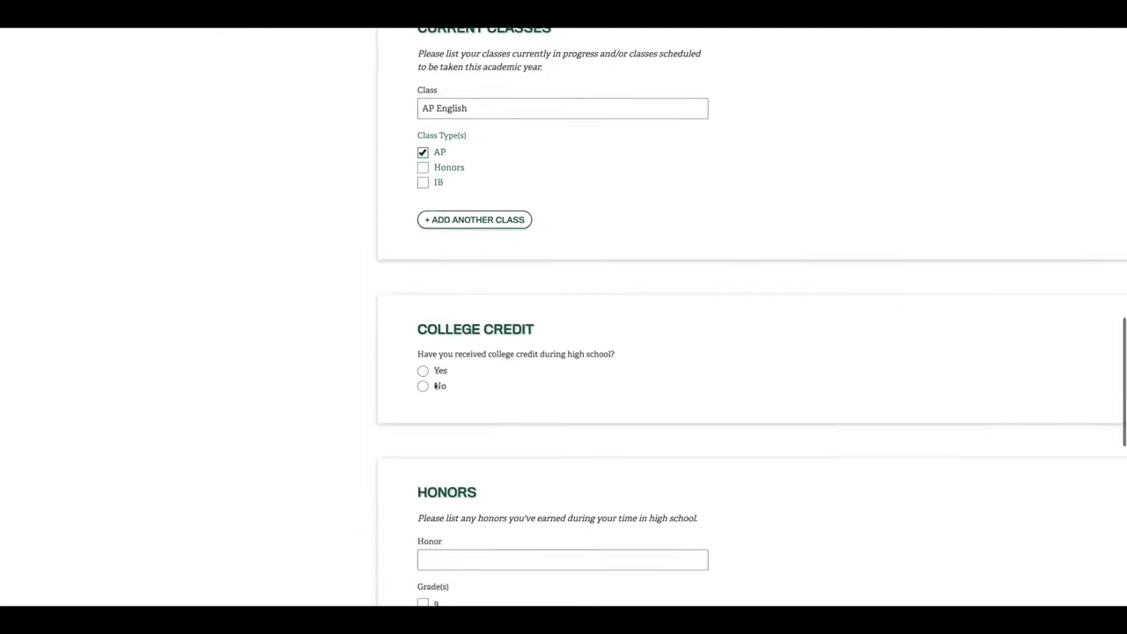
left_click(423, 371)
left_click(457, 426)
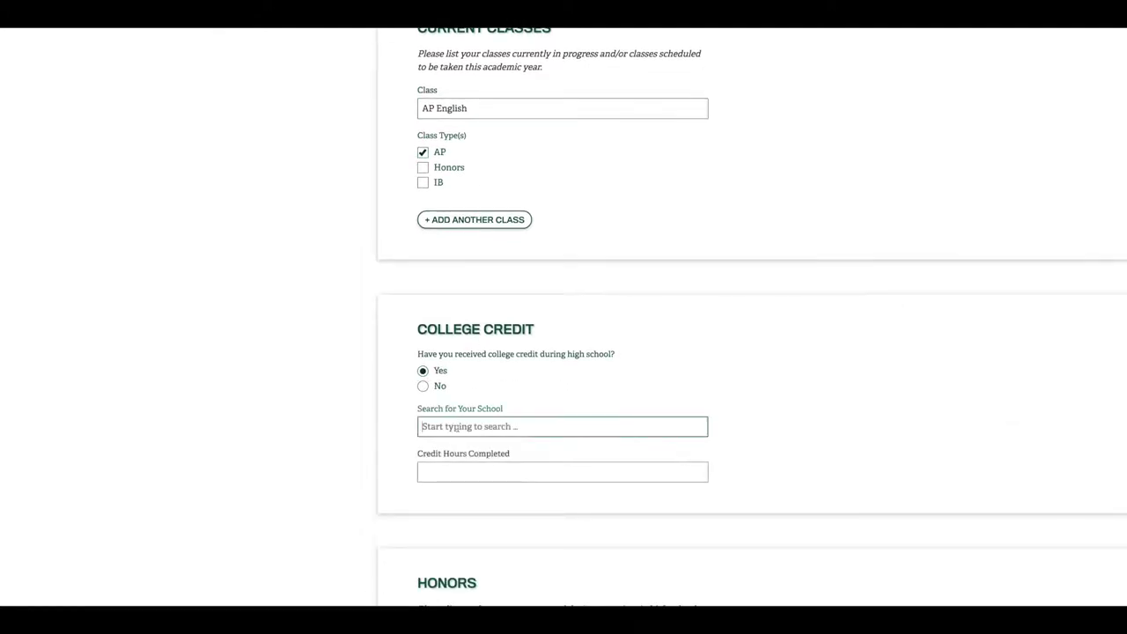
type("Arkansas TEch")
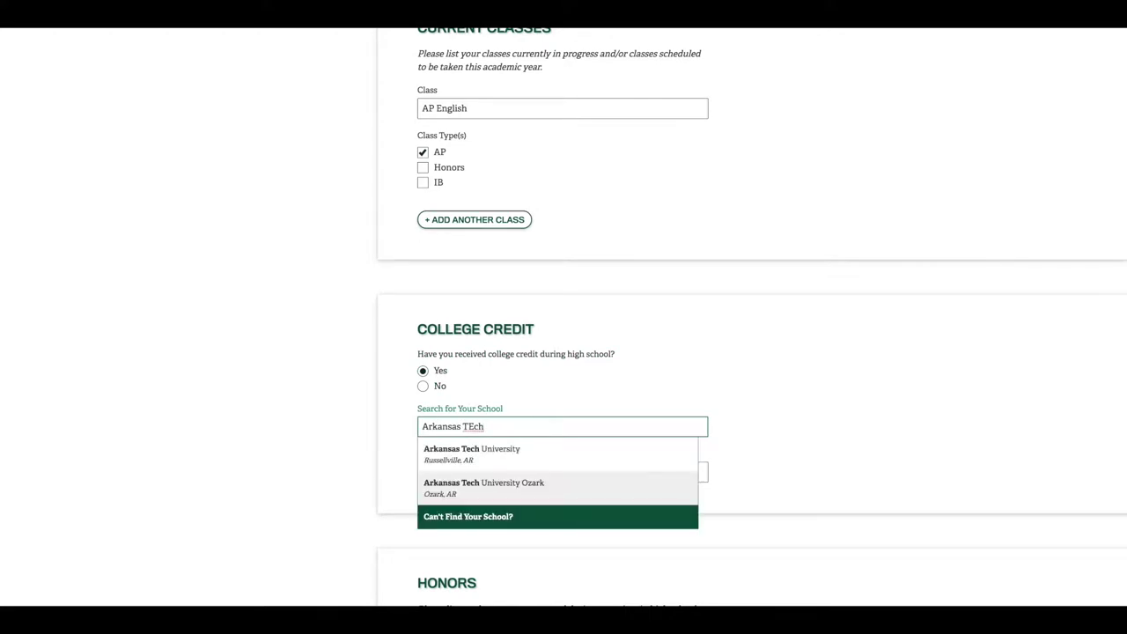
left_click(468, 450)
left_click(461, 479)
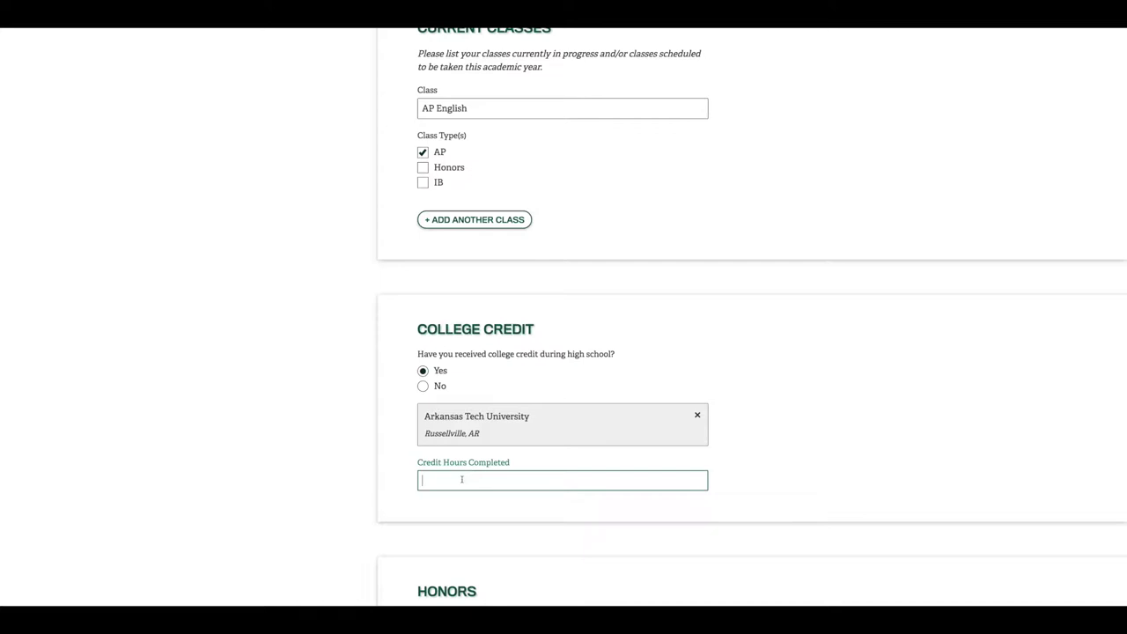
scroll(464, 384, "down", 4)
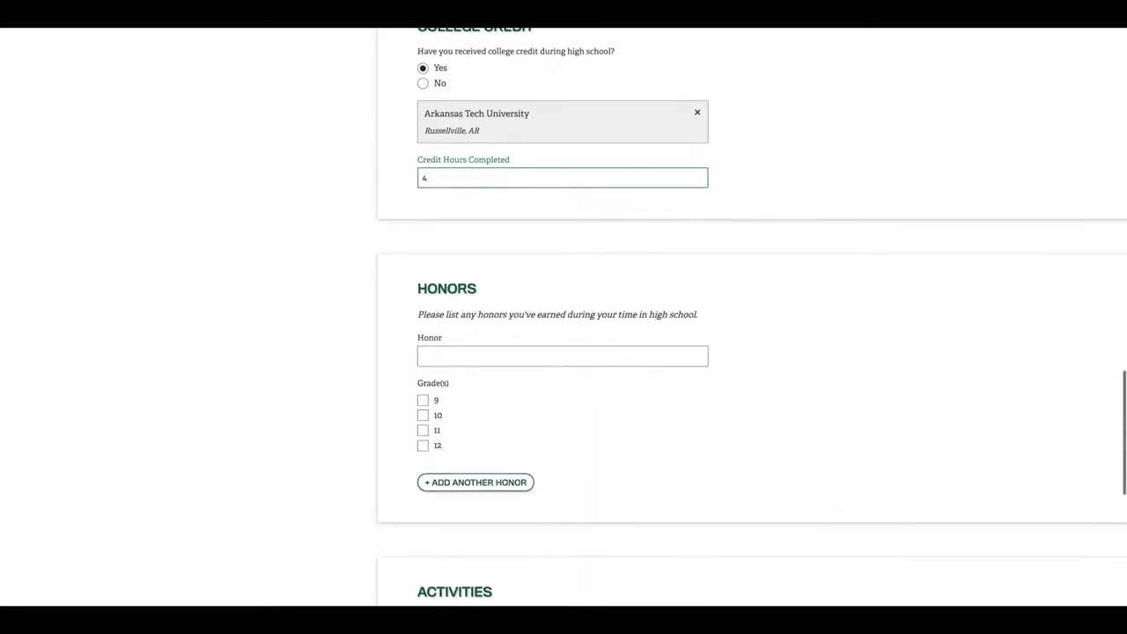
Add the honor 'Cyclone Achiever Award' earned in grade 12
left_click(455, 342)
type("Cy")
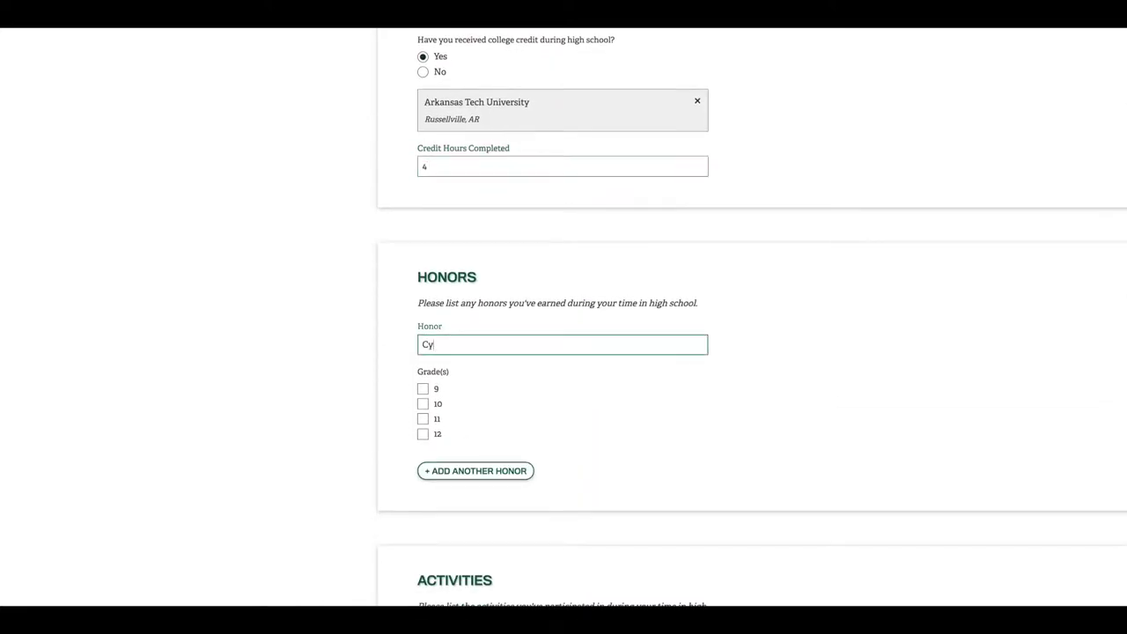
type("clone Achiever Award")
scroll(751, 321, "up", 1)
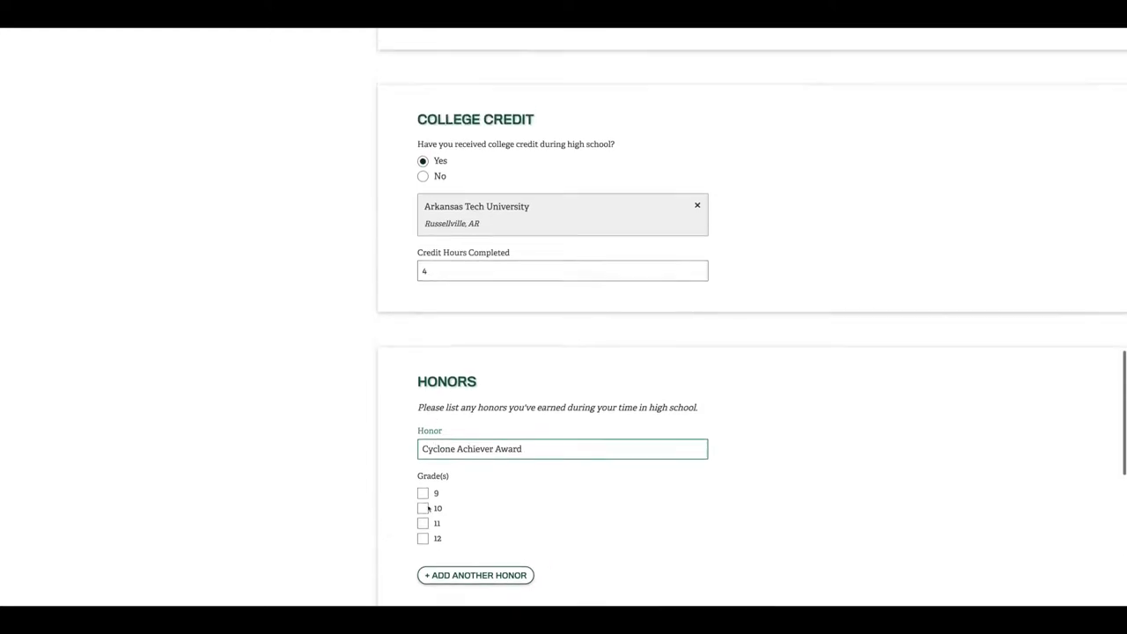
left_click(423, 539)
Add the activity 'Debate and Forensics' for grades 10–12 with award '3rd place state poetry'
scroll(455, 515, "down", 5)
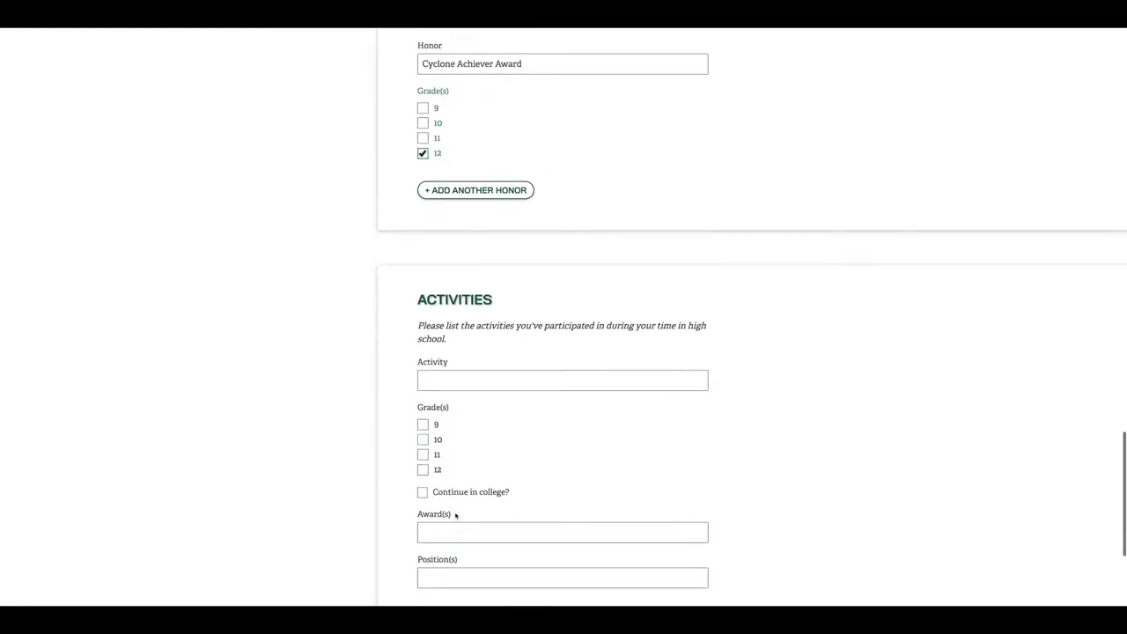
left_click(450, 355)
type("De")
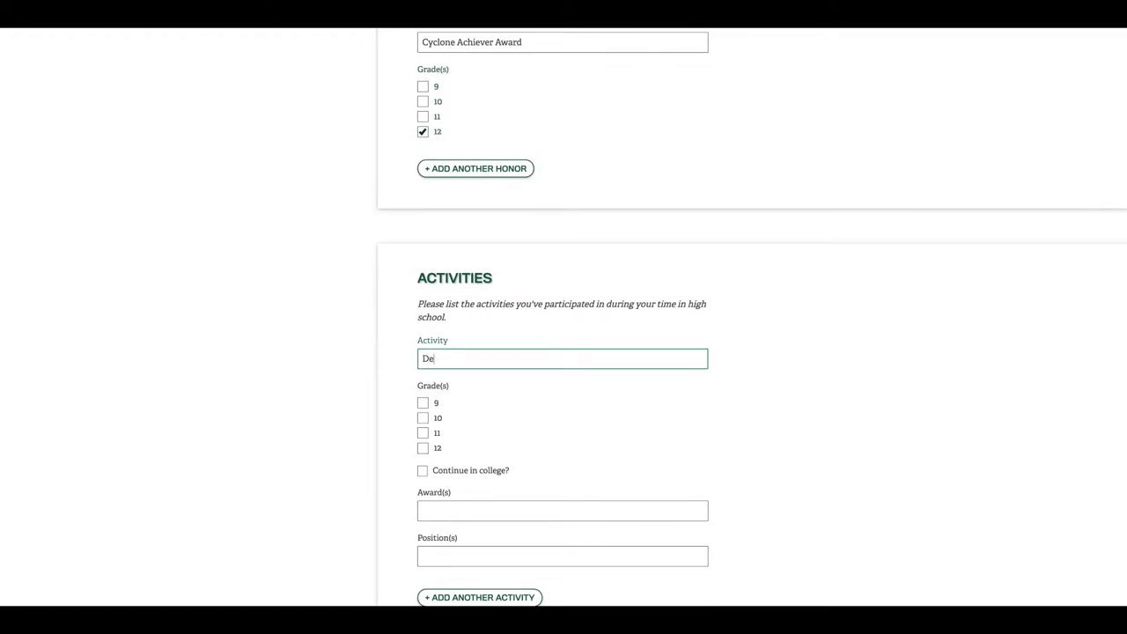
type("bate and Forensics")
left_click(422, 418)
left_click(422, 432)
left_click(423, 447)
scroll(422, 447, "down", 1)
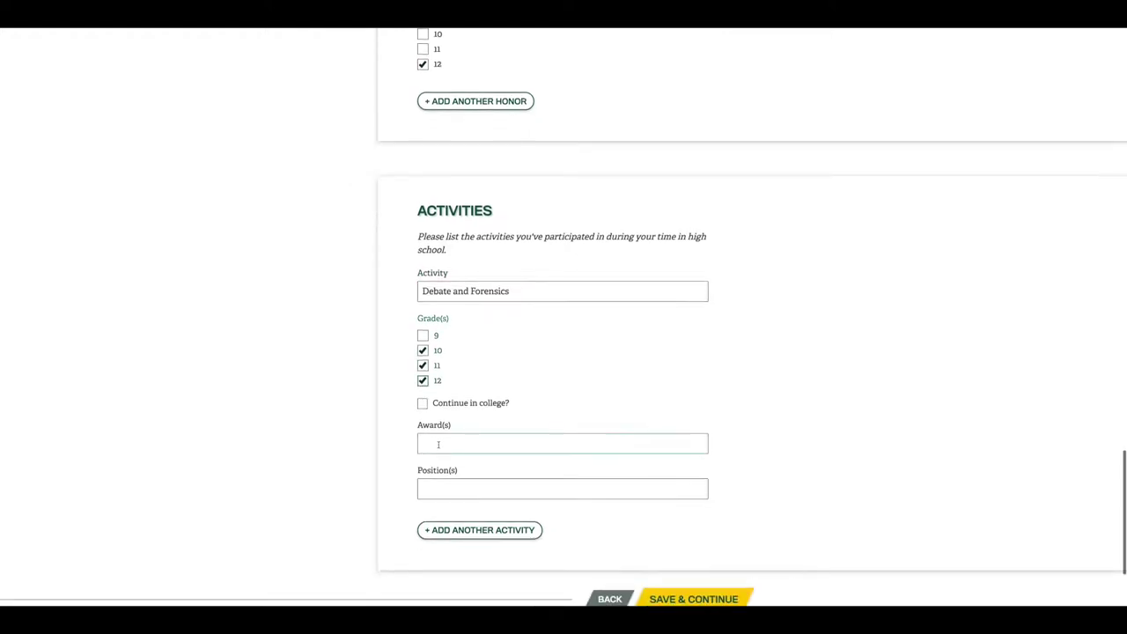
left_click(437, 445)
type("3rd place stat")
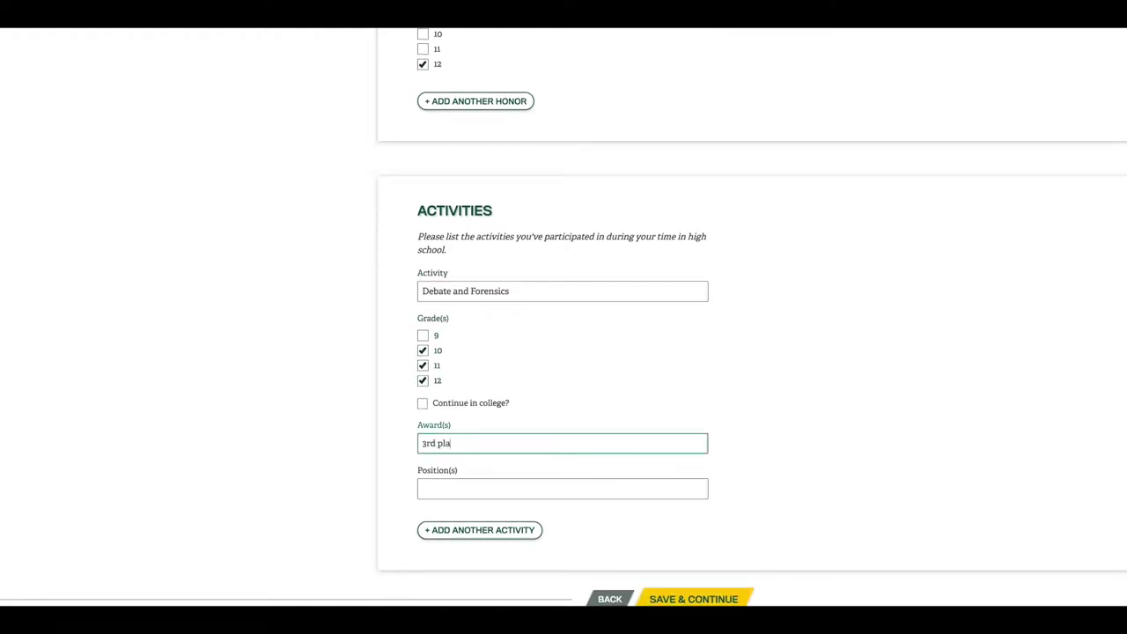
type("e poetry")
scroll(679, 455, "down", 3)
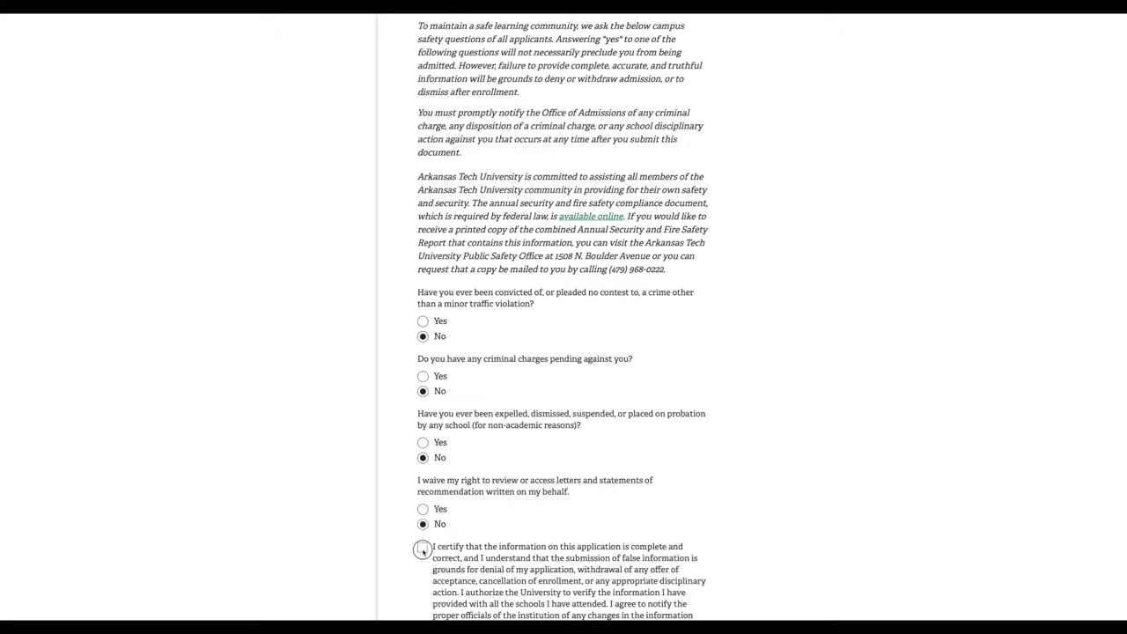
Check the statement certifying the application is complete and correct
left_click(422, 547)
scroll(447, 538, "down", 3)
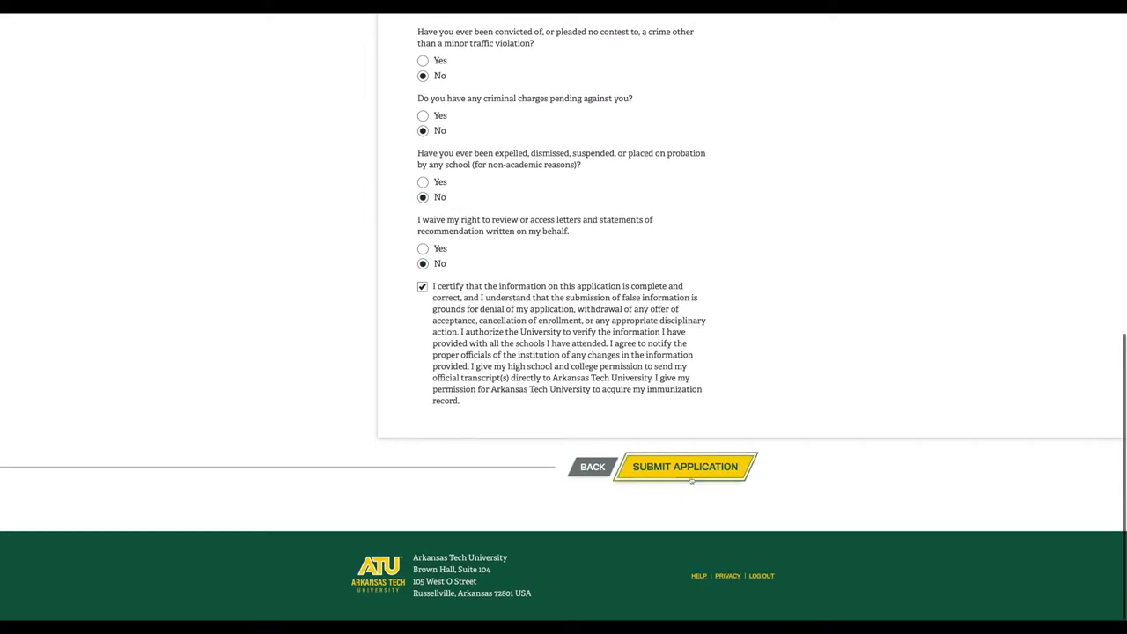
Submit the finished application and confirm when the counselor will be emailed for documents
left_click(691, 479)
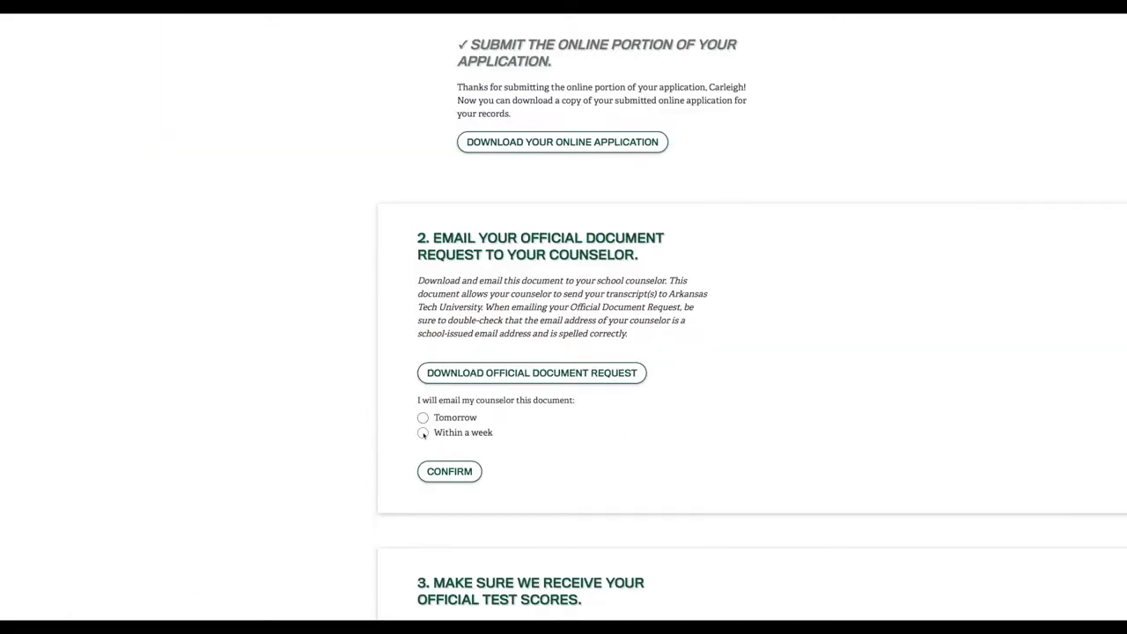
left_click(449, 471)
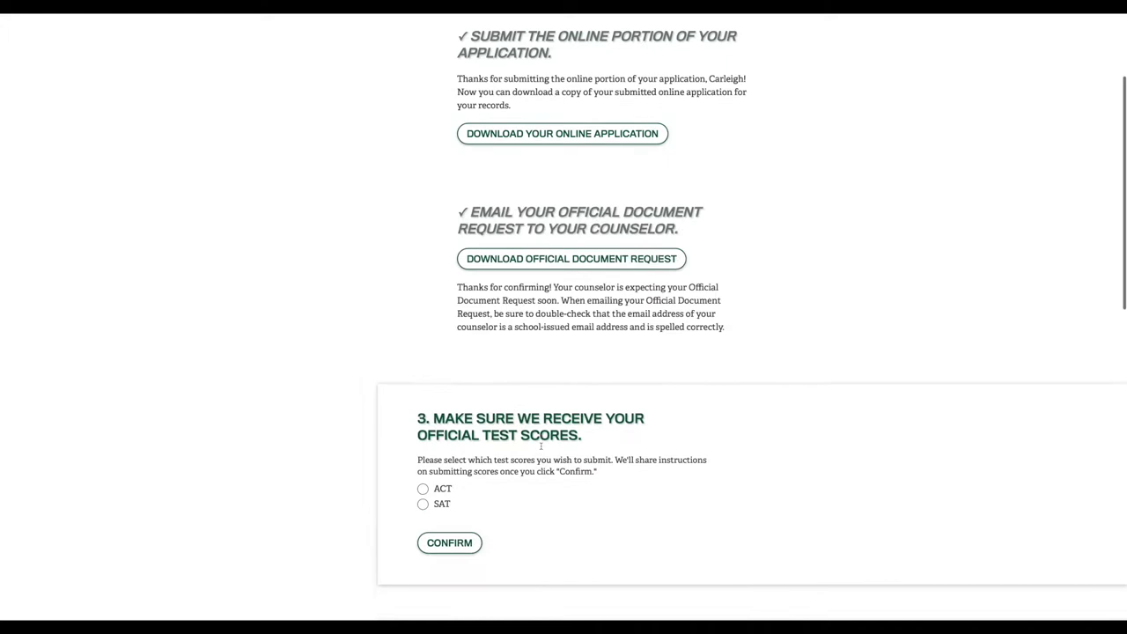
scroll(540, 449, "down", 2)
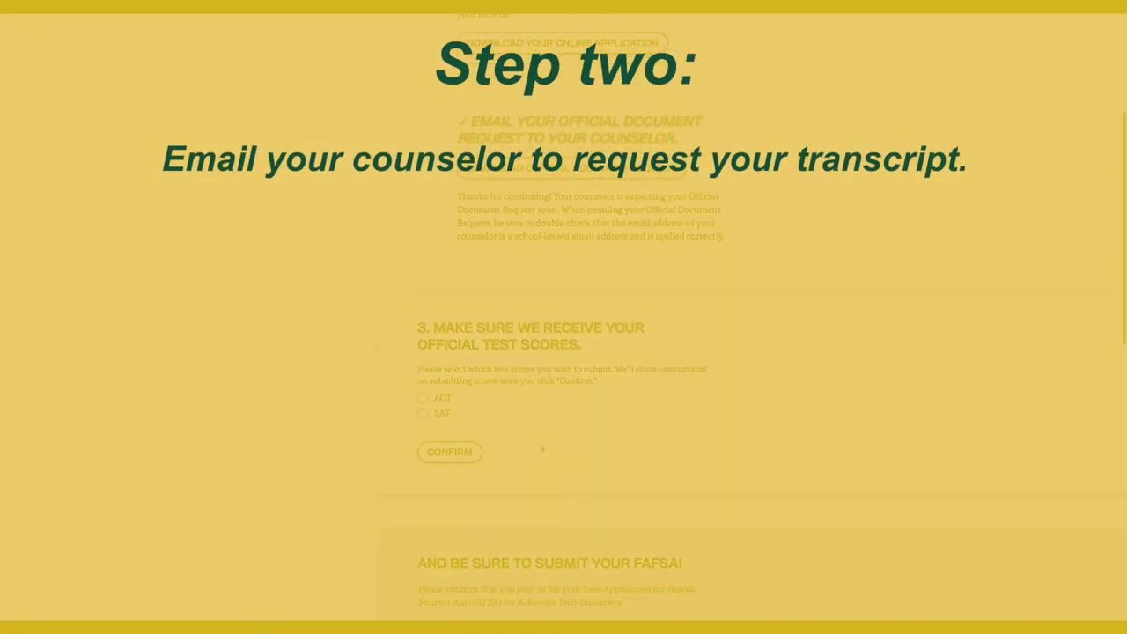